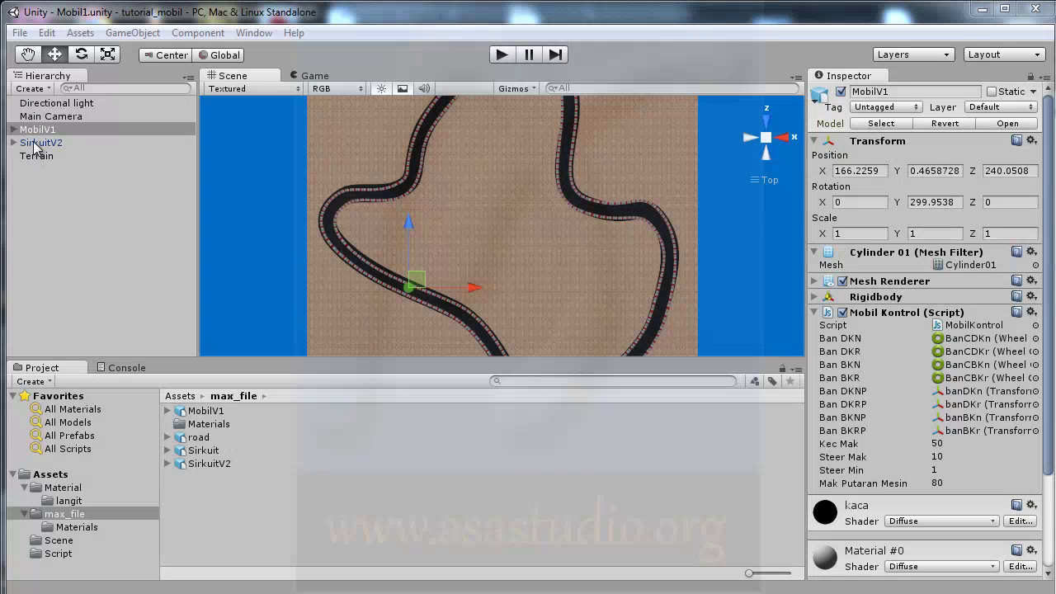
Select SirkuitV2 in the Hierarchy to show its Transform, Mesh Filter and Mesh Collider
click(37, 144)
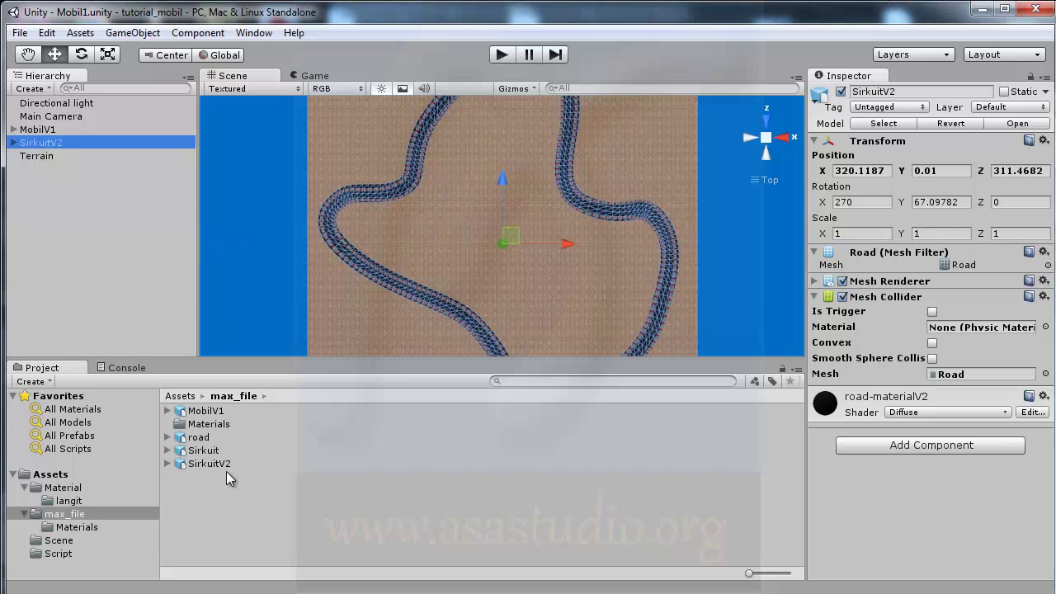
Set SirkuitV2.FBX's import Scale Factor to 3, then enter Play mode to test-drive the car
click(201, 465)
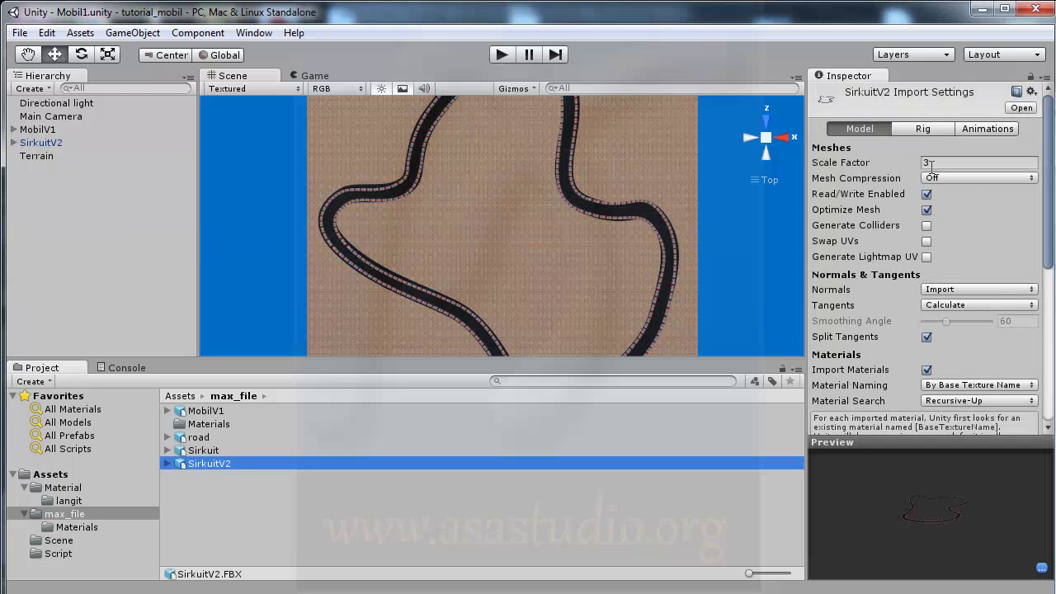
click(867, 164)
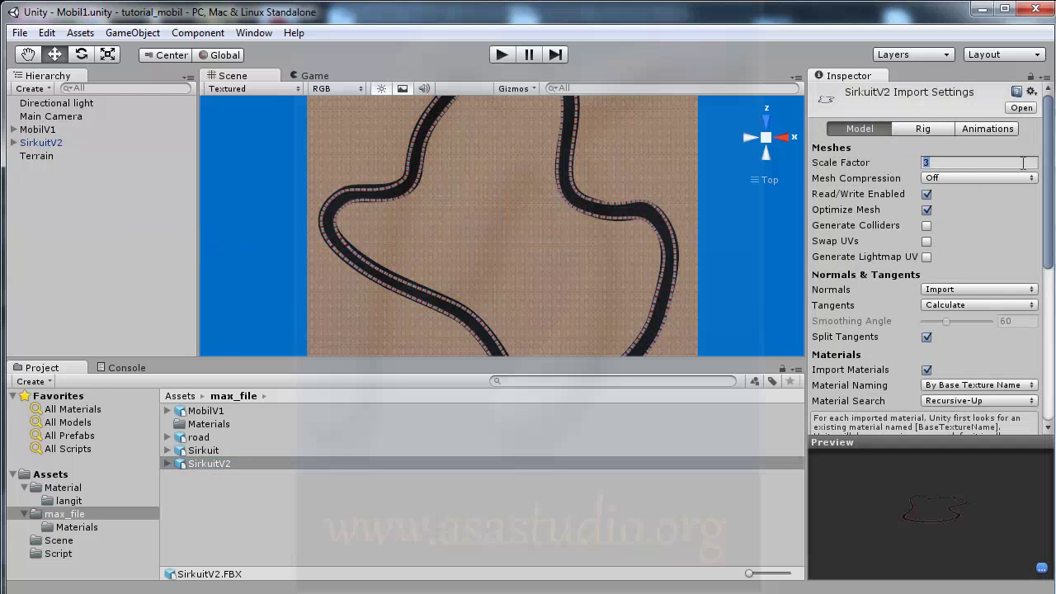
click(965, 162)
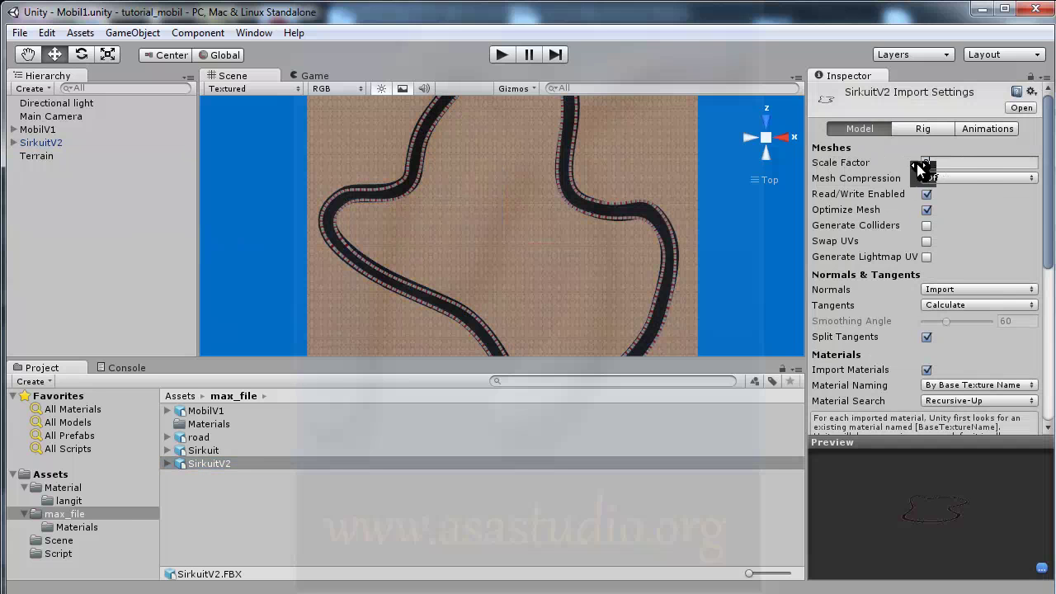
click(503, 60)
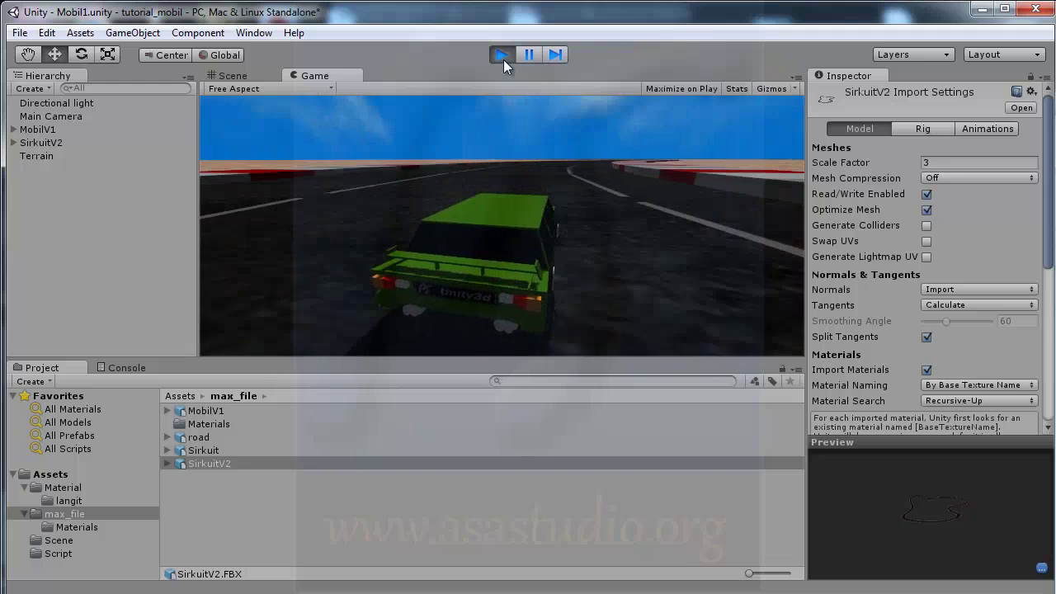
click(504, 59)
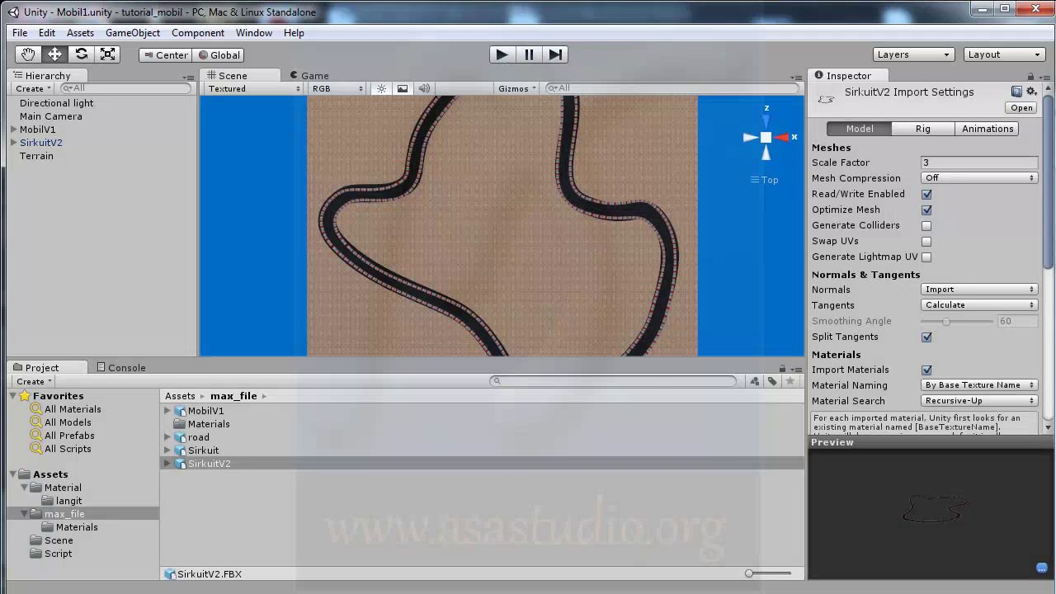
In MobilKontrol.js, add a new line 'var RemMesin:float=' below the MakPutaranMesin declaration
key(alt+Tab)
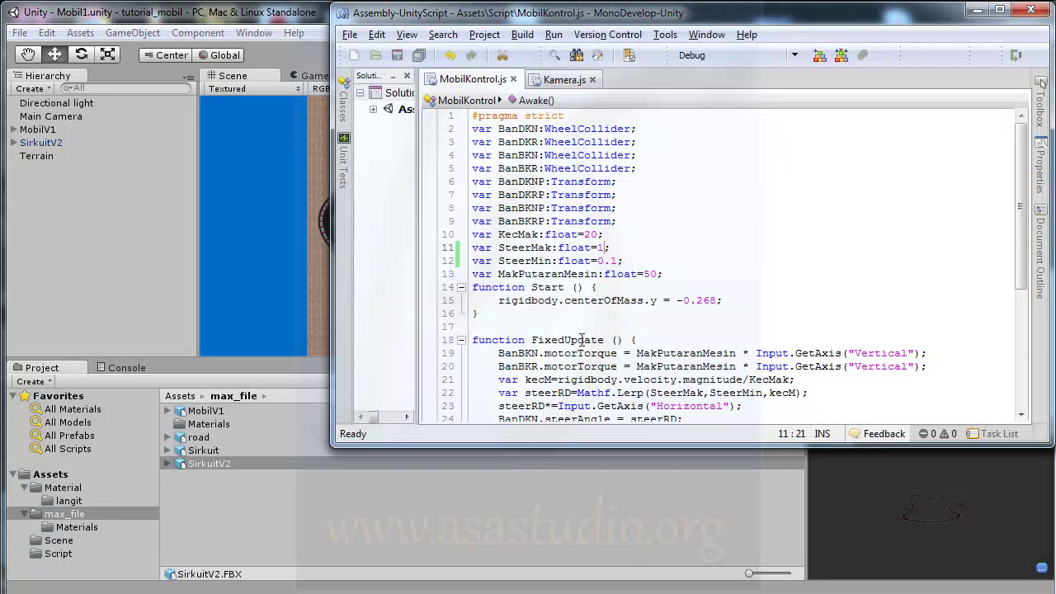
click(676, 272)
key(Return)
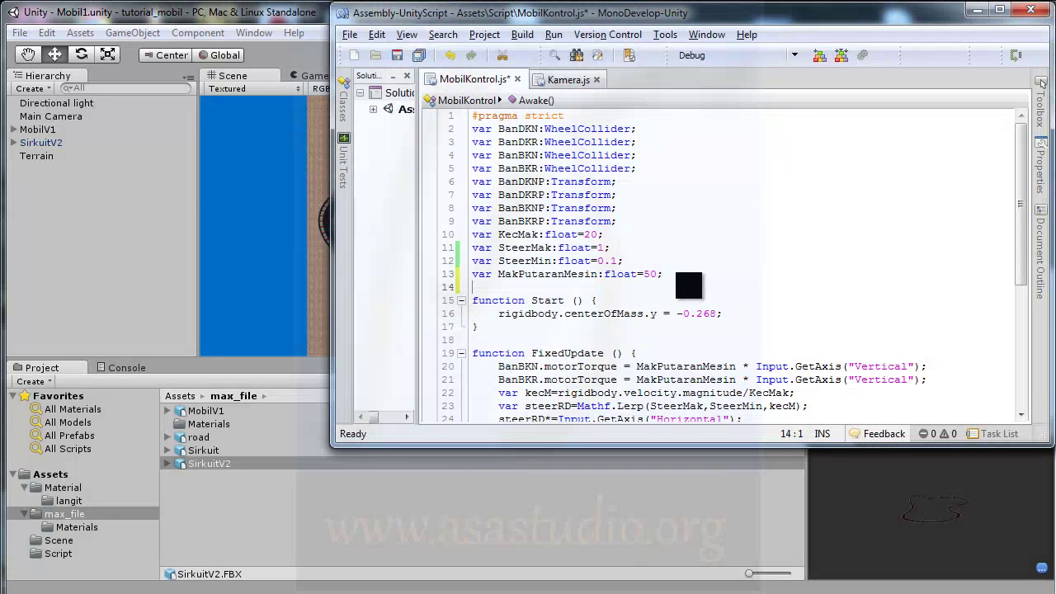
text(var)
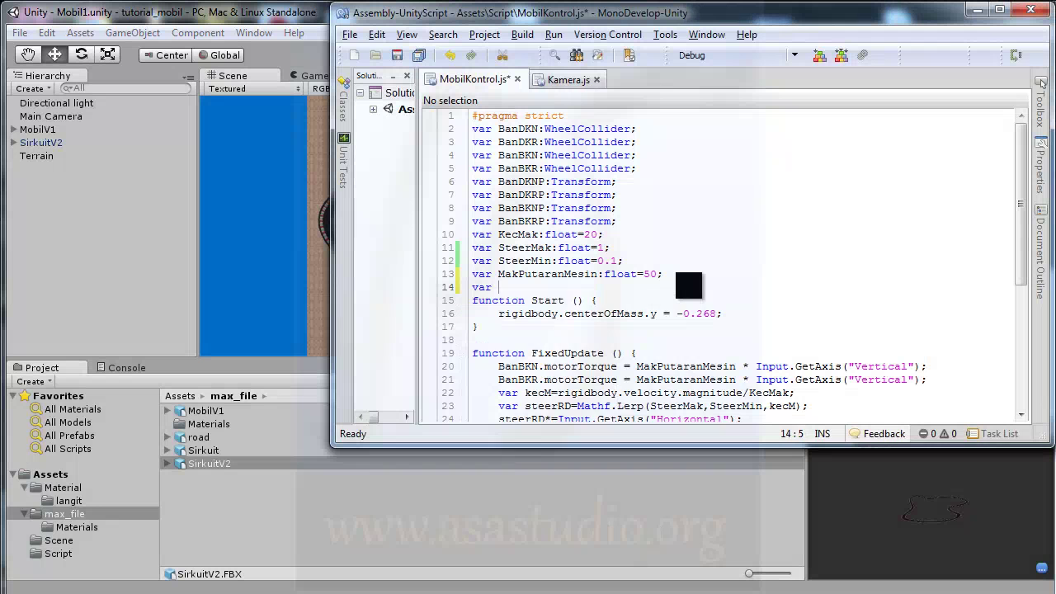
text( Rem)
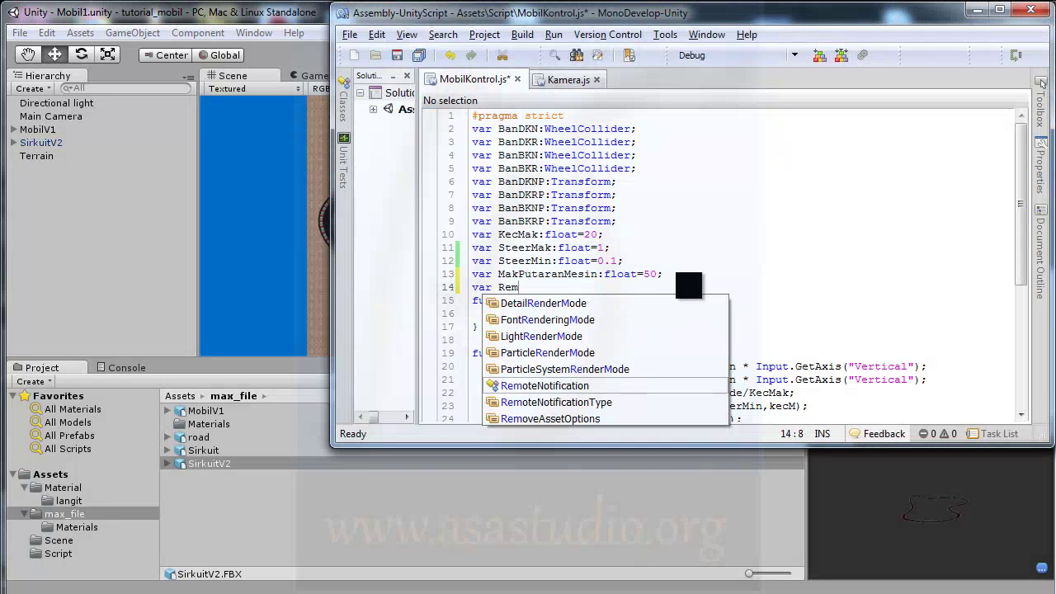
text(Mesin)
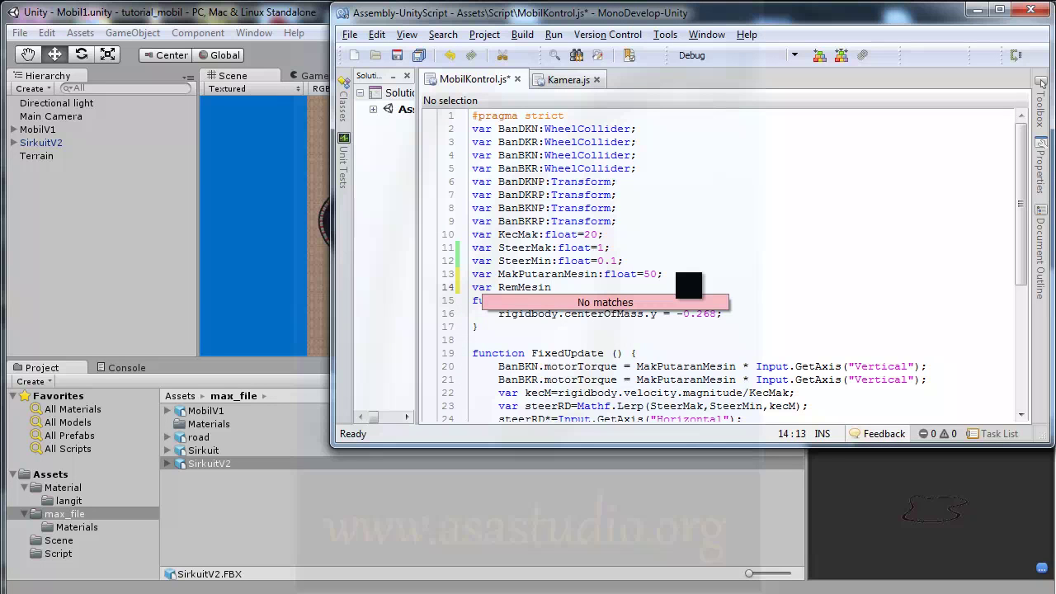
text(:float=25;)
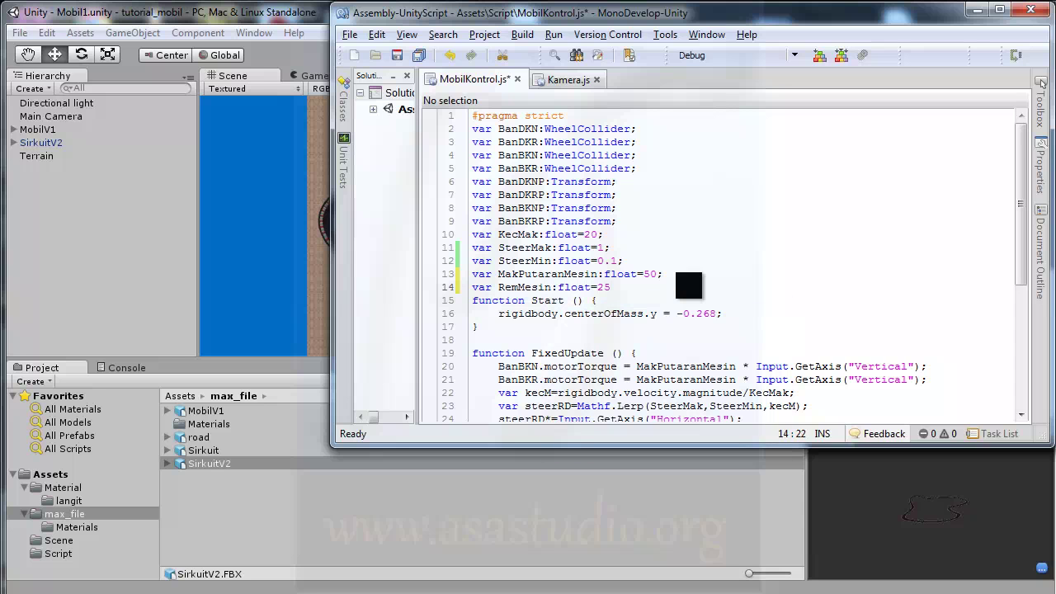
Insert an if block after line 21 with the condition Input.GetButton("Vertical")==false
click(941, 382)
key(Return)
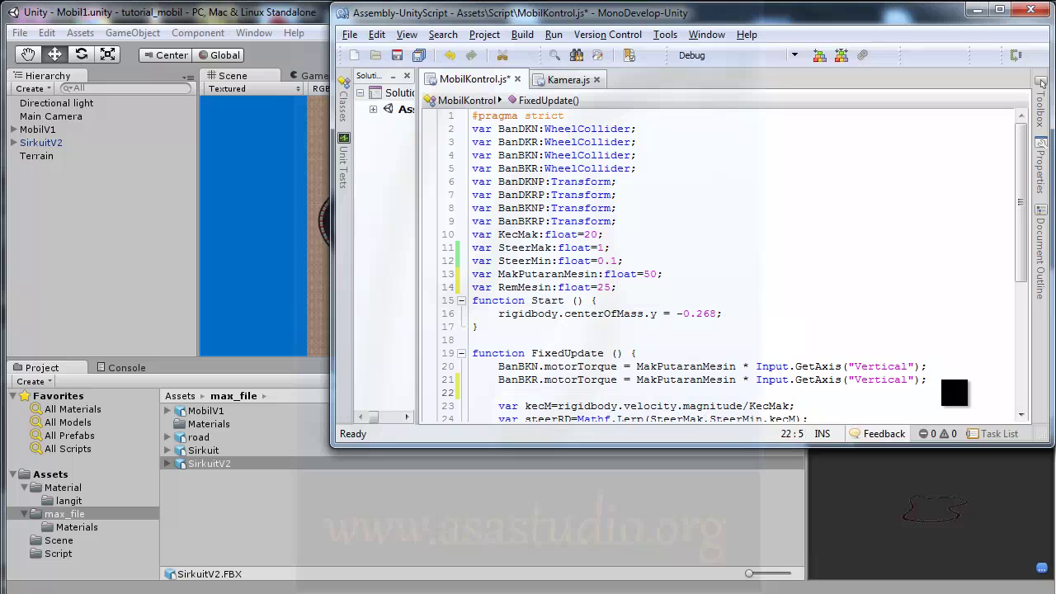
text(if)
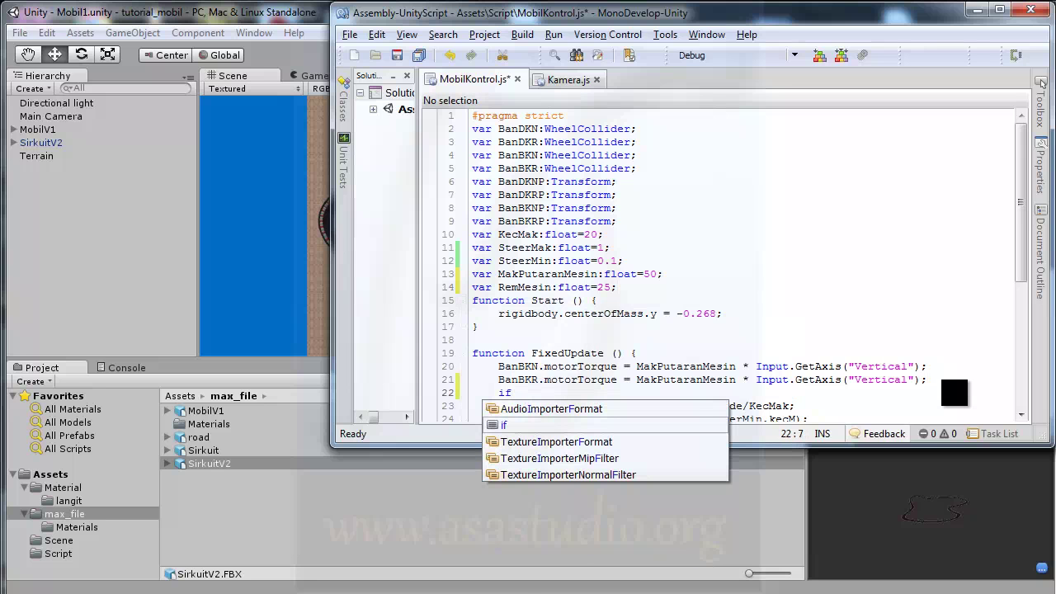
text((){)
key(Return)
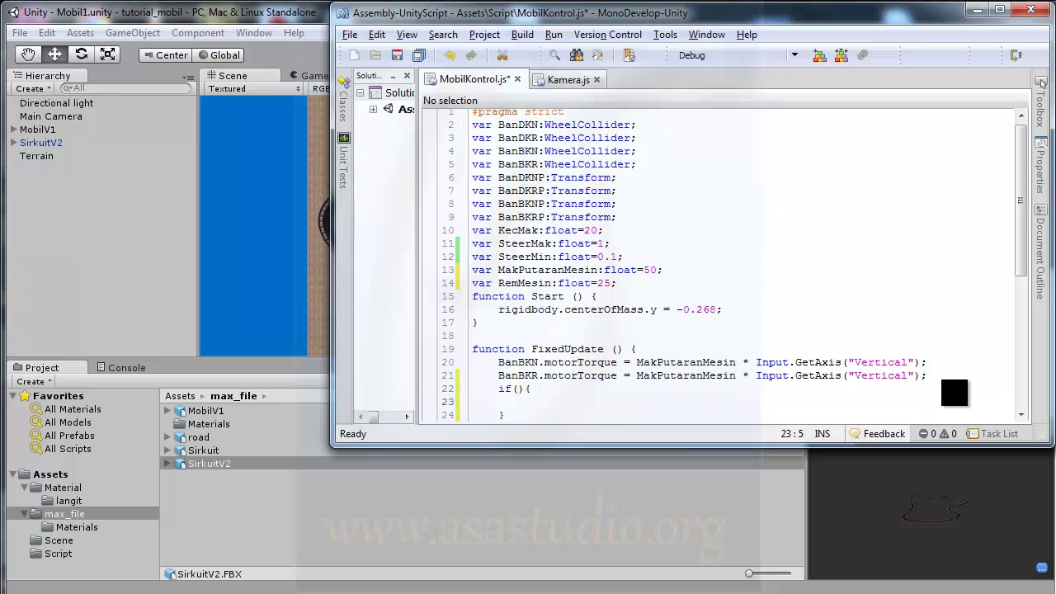
click(515, 389)
text(Input)
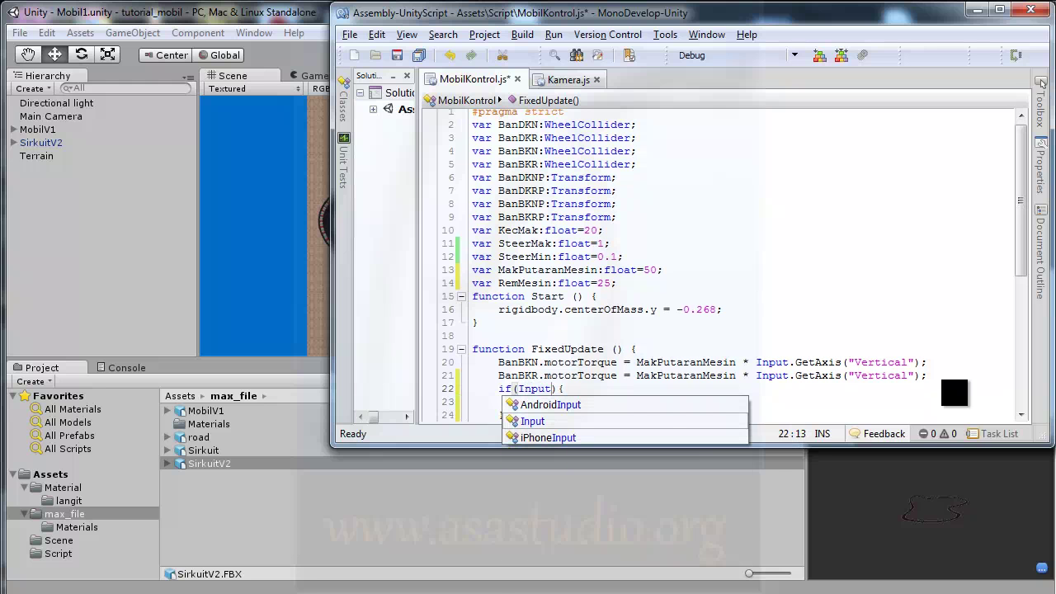
text(.Get)
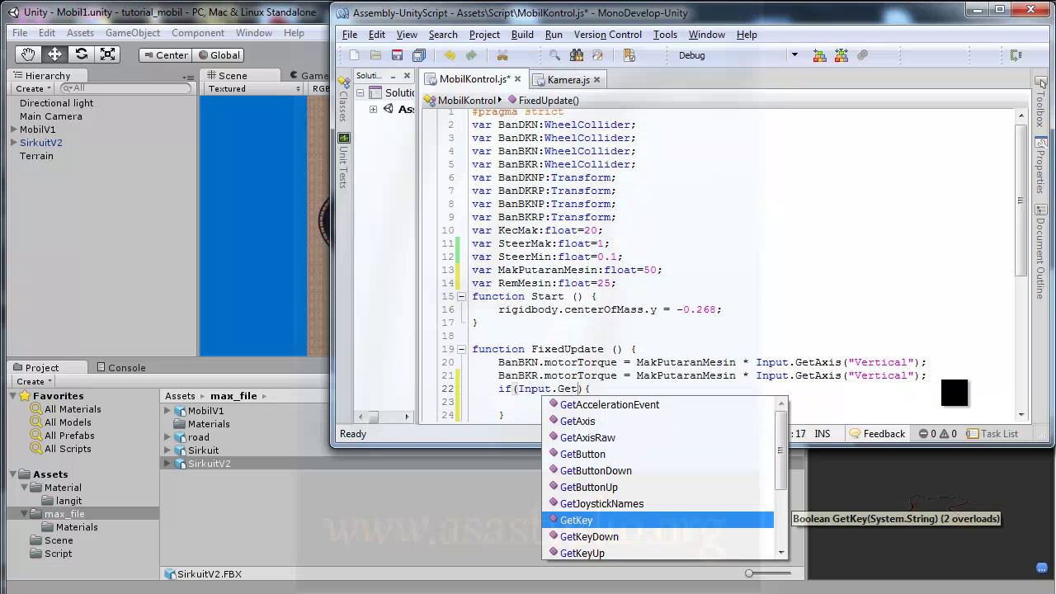
text(B)
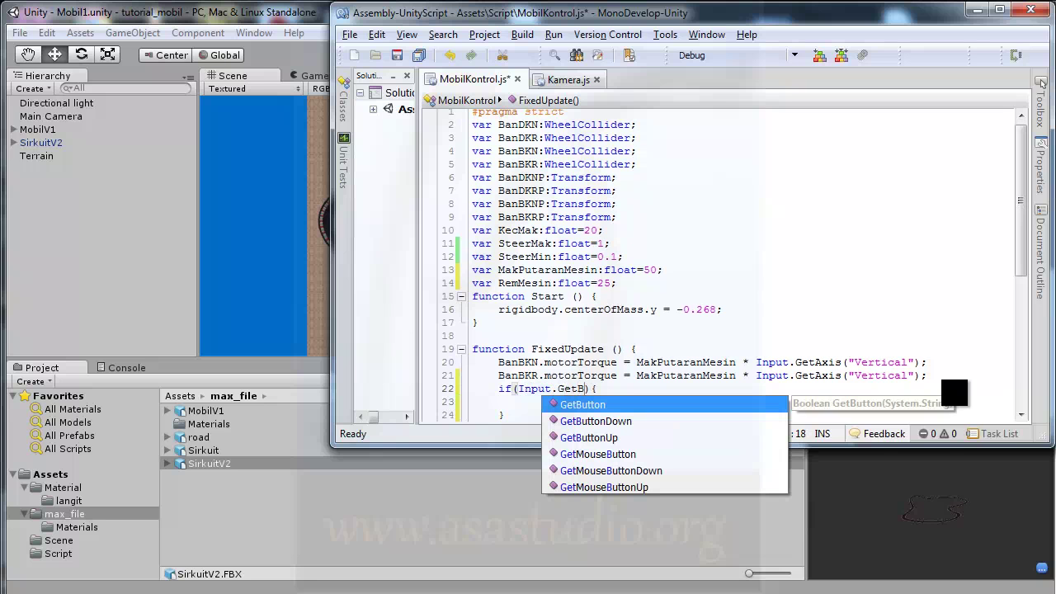
double_click(645, 404)
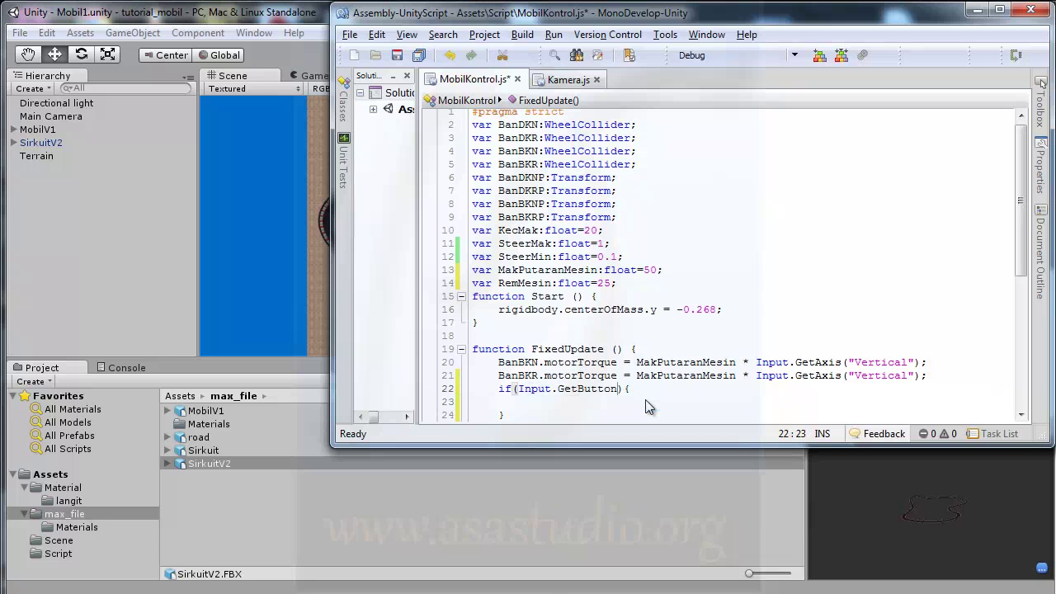
text(()
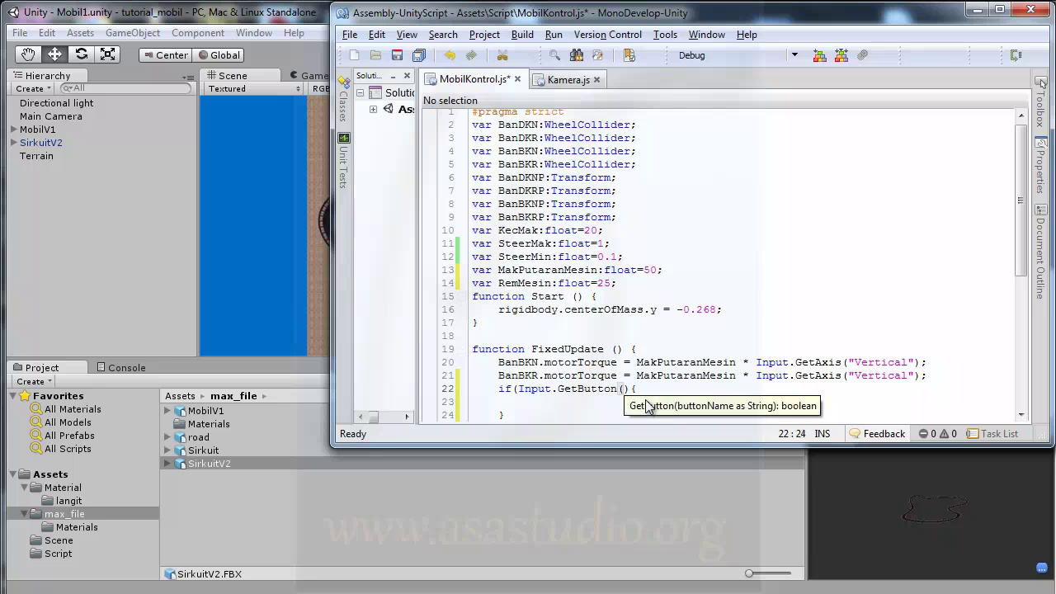
text(""))
key(Left)
key(Left)
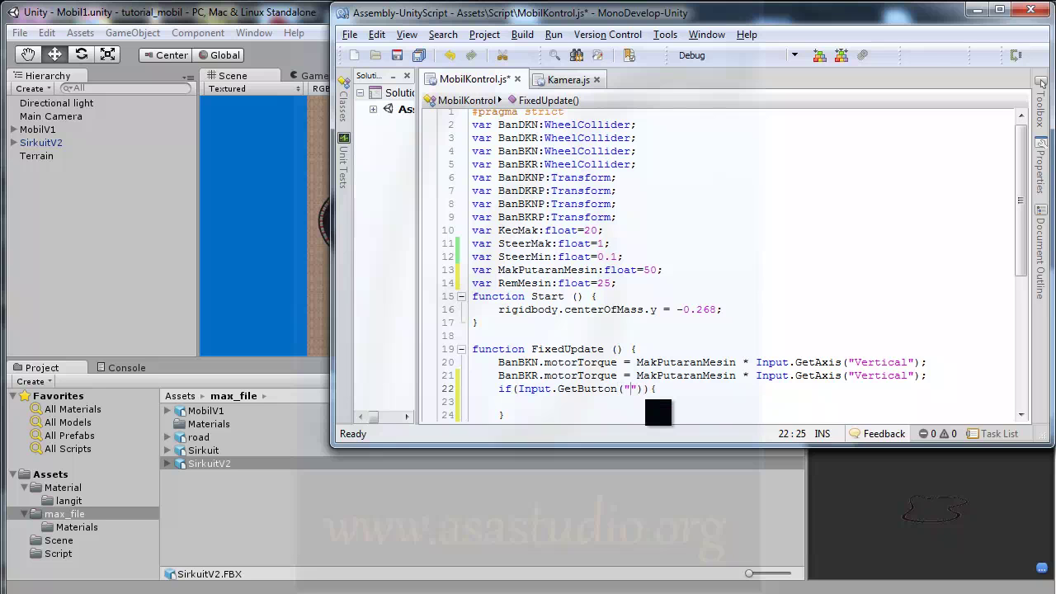
text(Vertical"))
text(==)
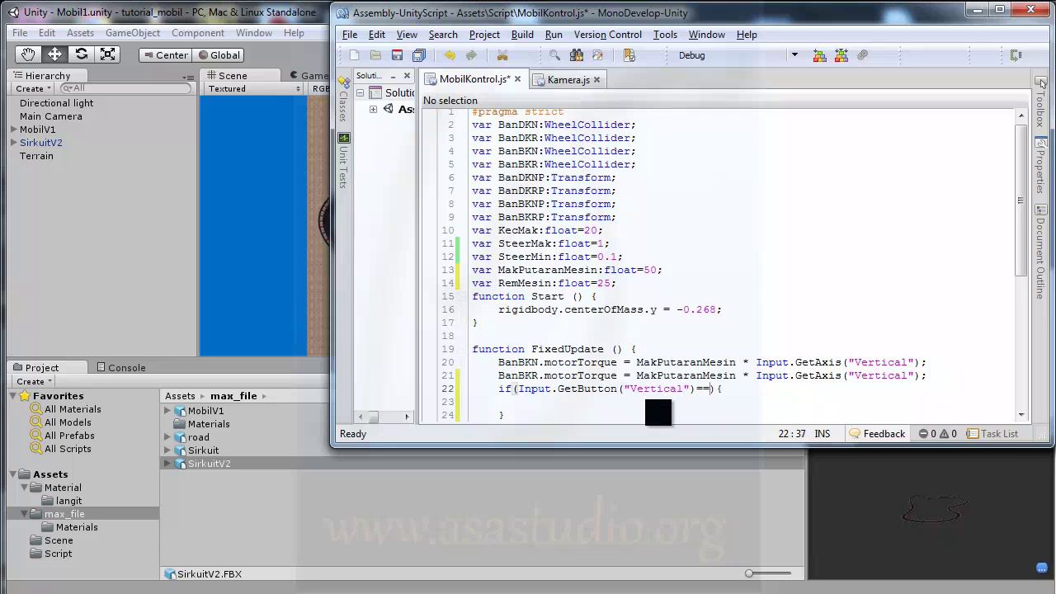
text(false)
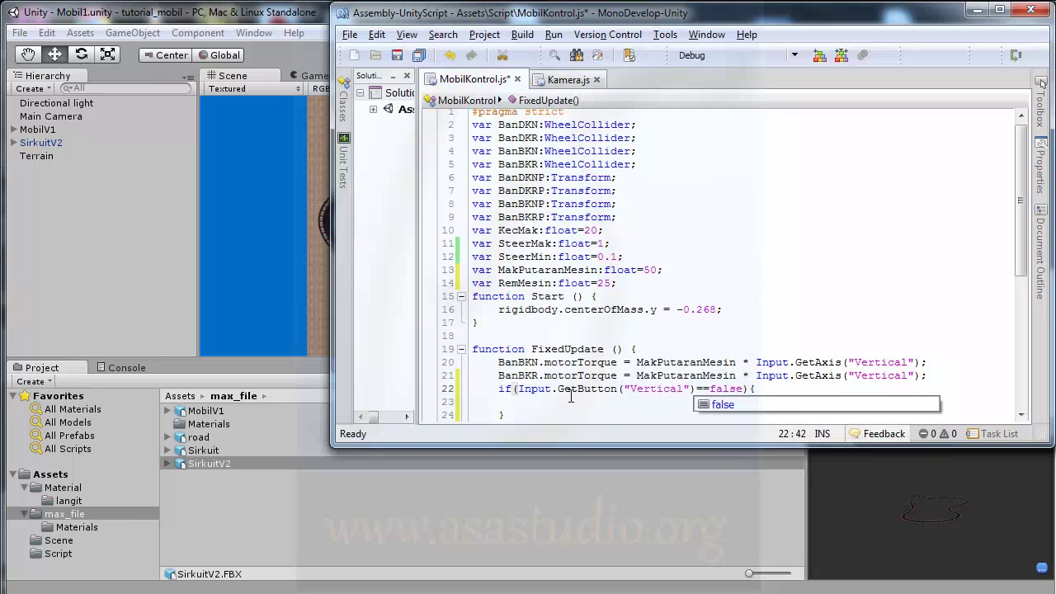
Inside the if block, write BanBKN.brakeTorque=RemMesin; using autocomplete
click(602, 401)
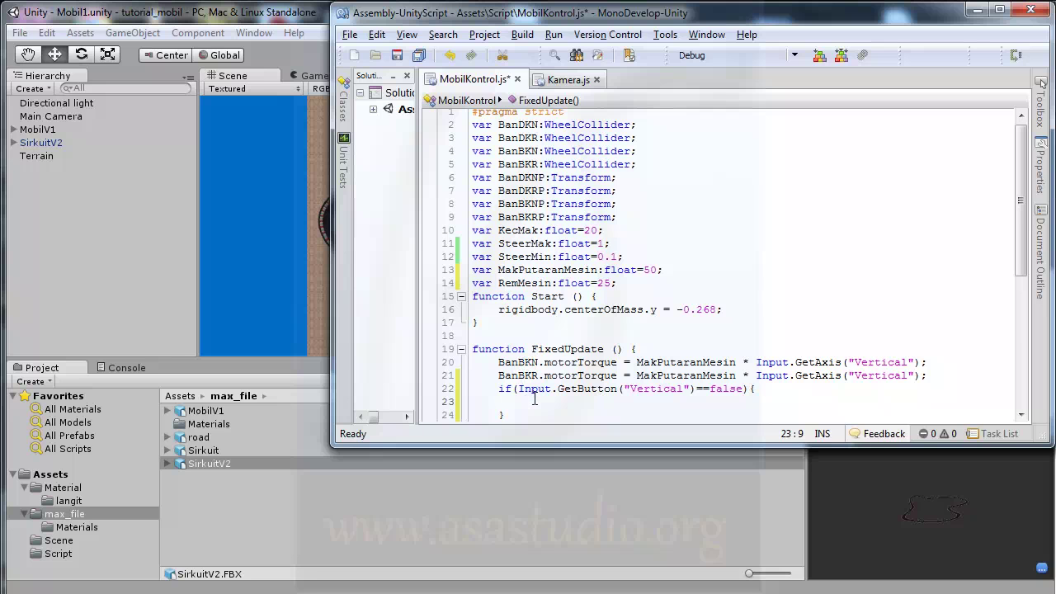
text(B)
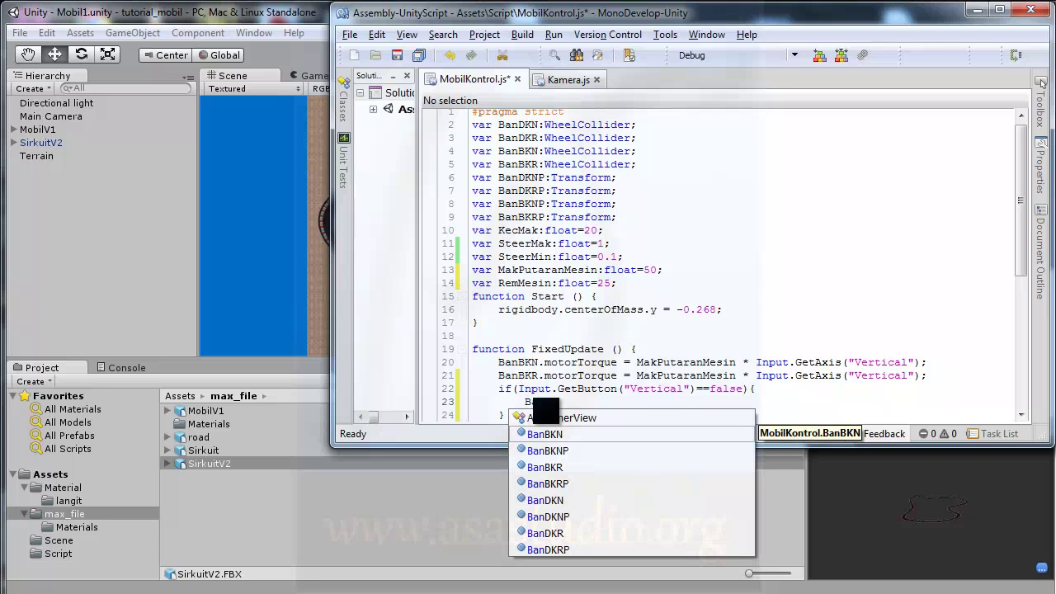
text(anb)
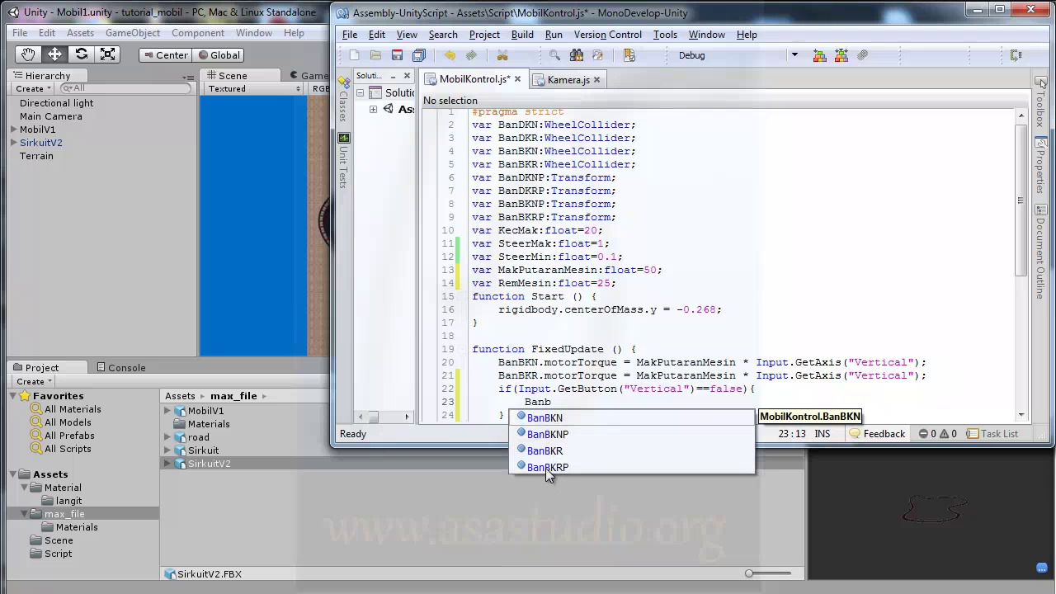
double_click(542, 417)
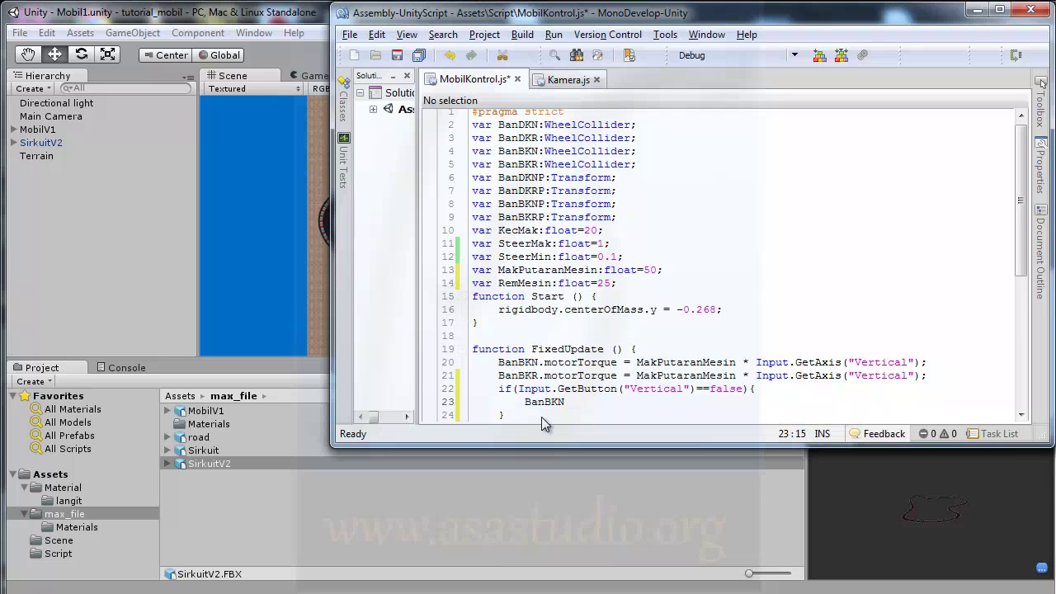
text(.)
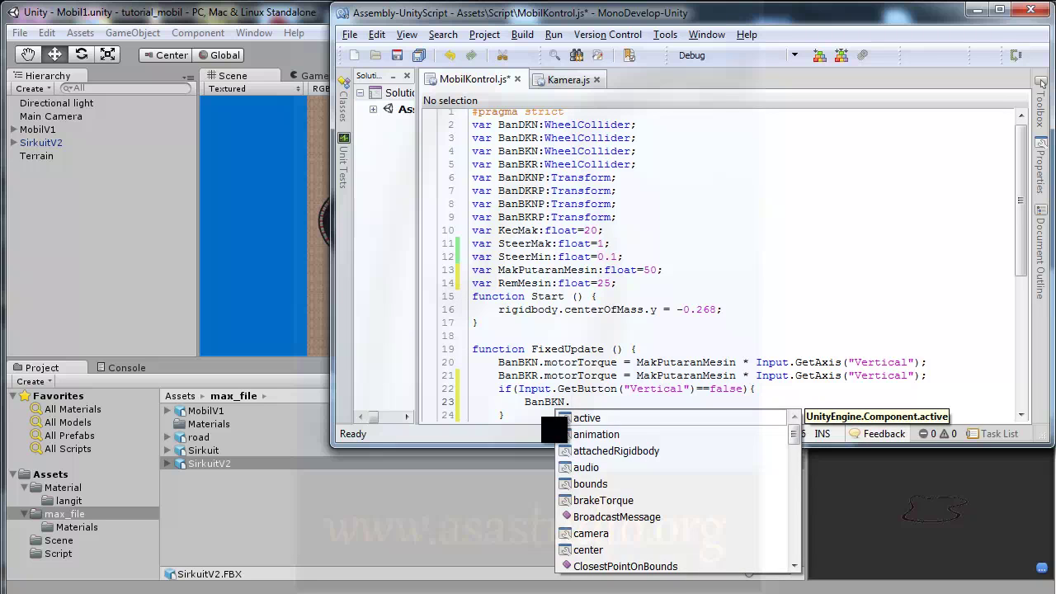
text(br)
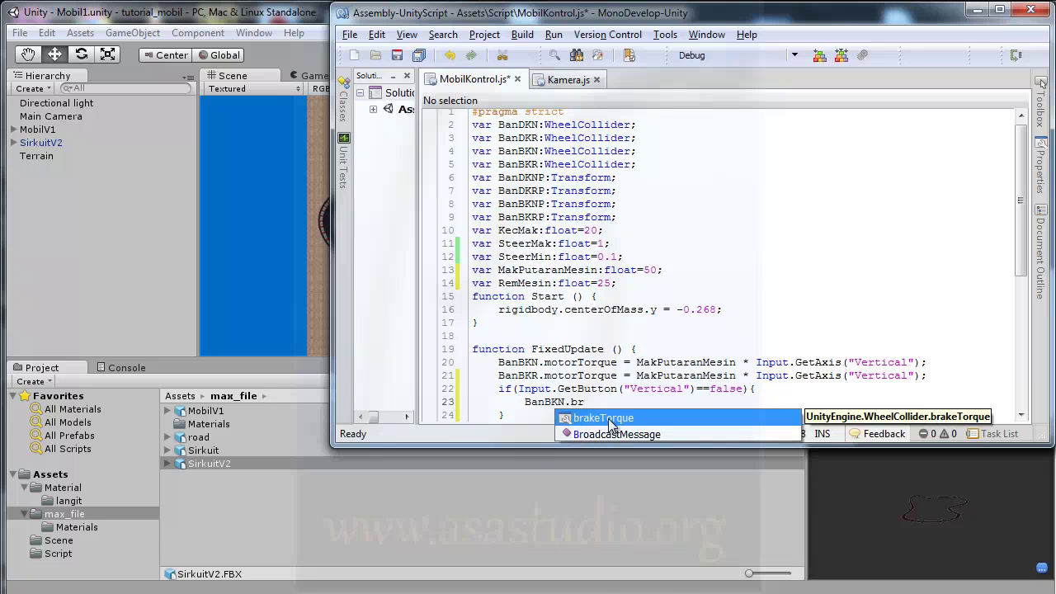
double_click(611, 419)
text(=)
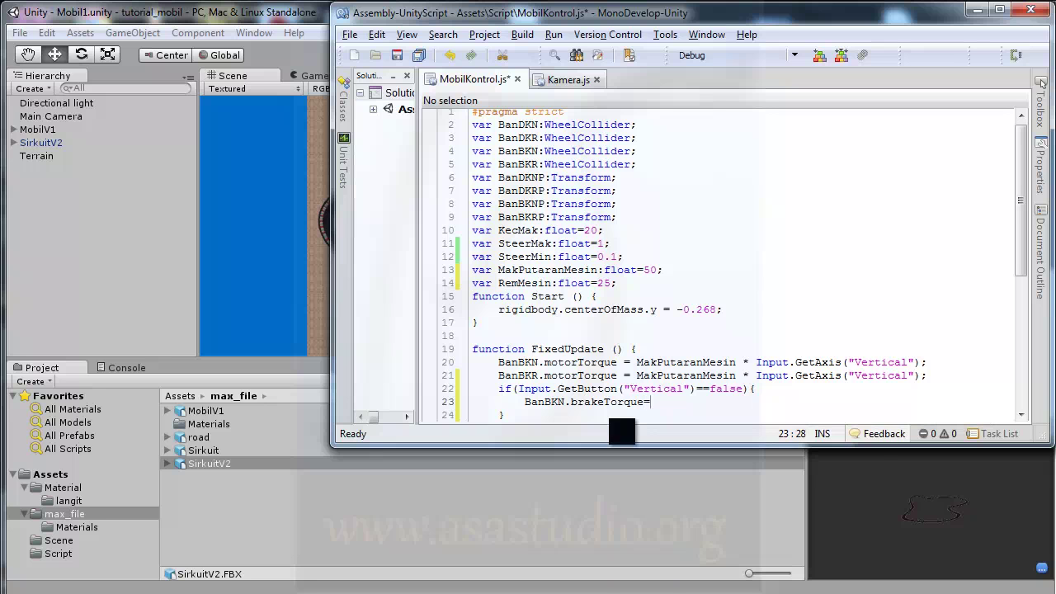
text(Rem)
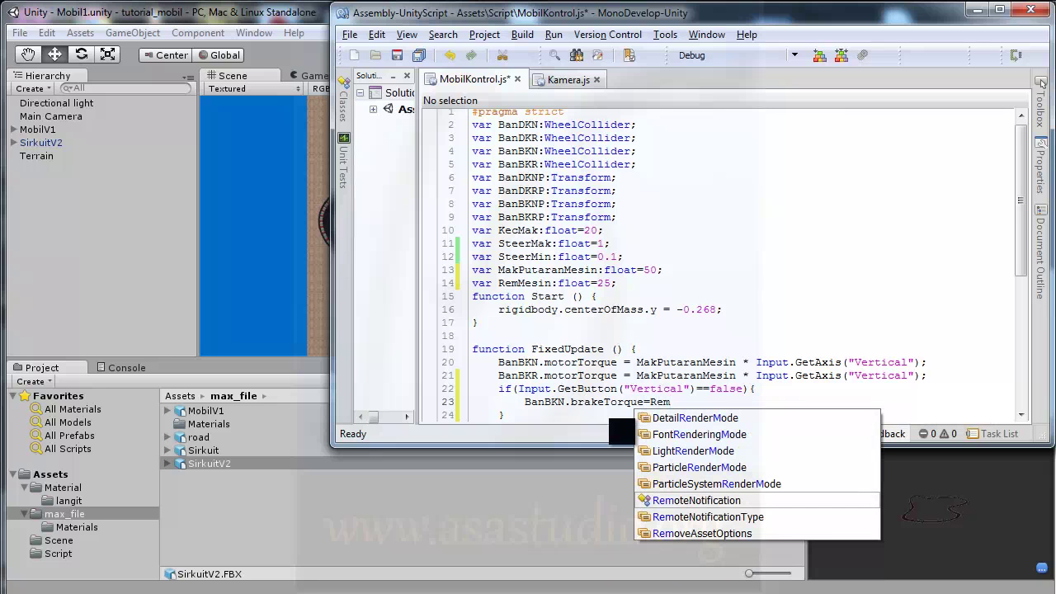
text(Mesin)
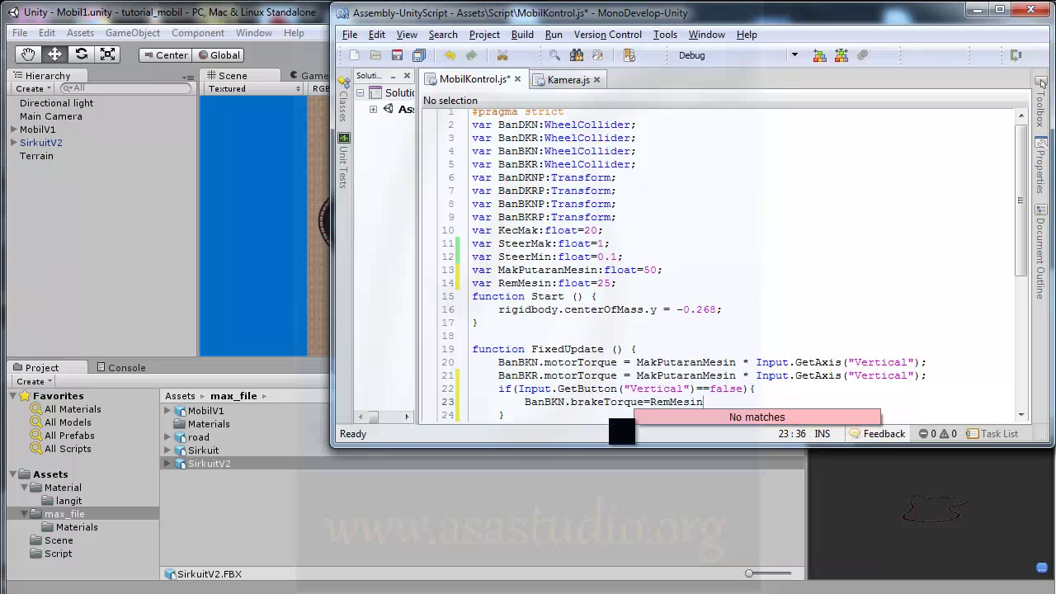
text(;)
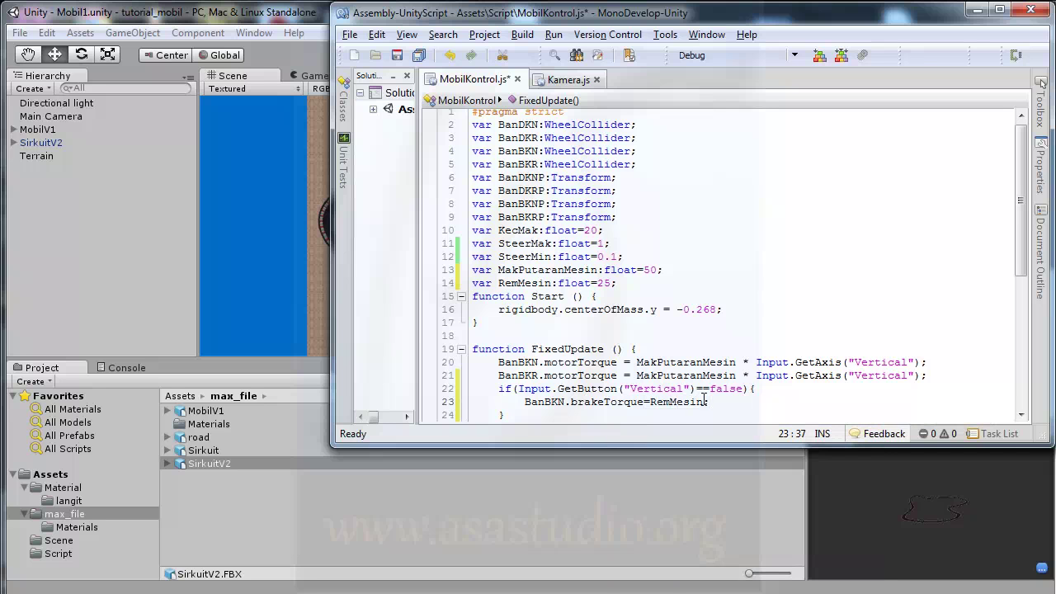
shift+click(770, 388)
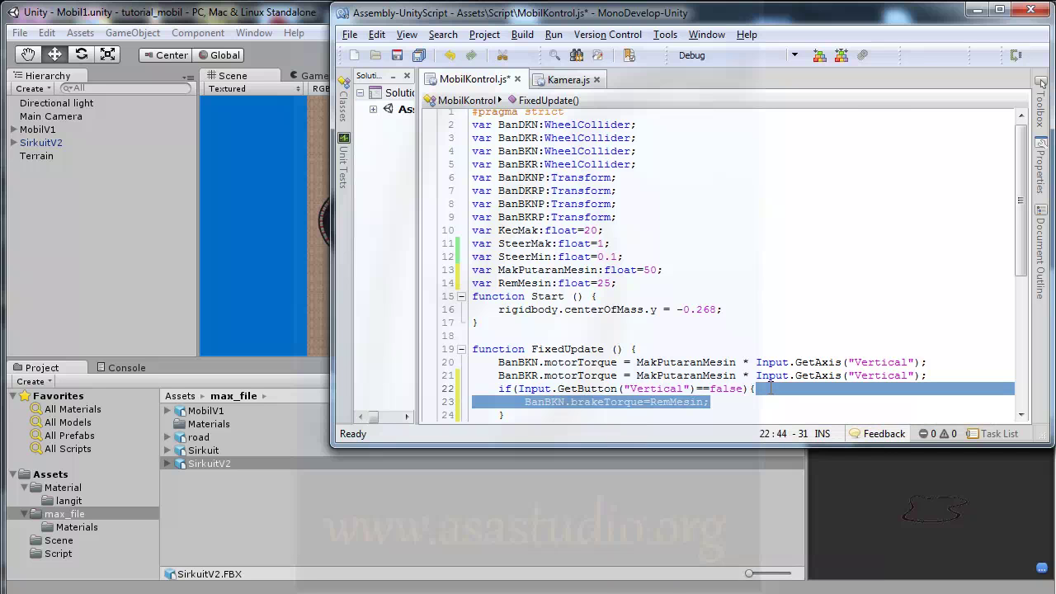
Duplicate the brakeTorque line inside the if block and save MobilKontrol.js
click(727, 404)
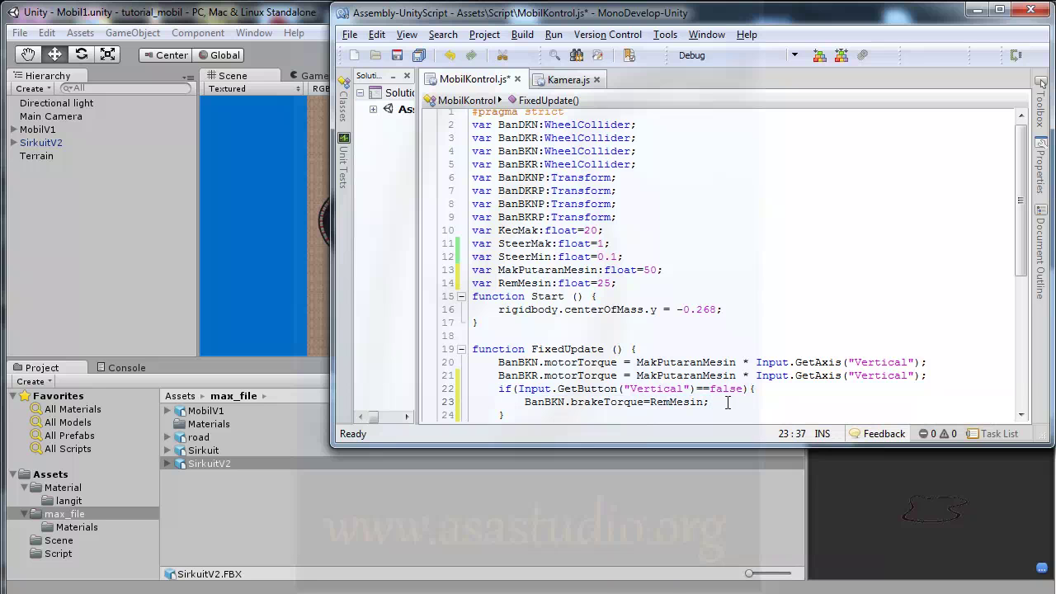
key(ctrl+v)
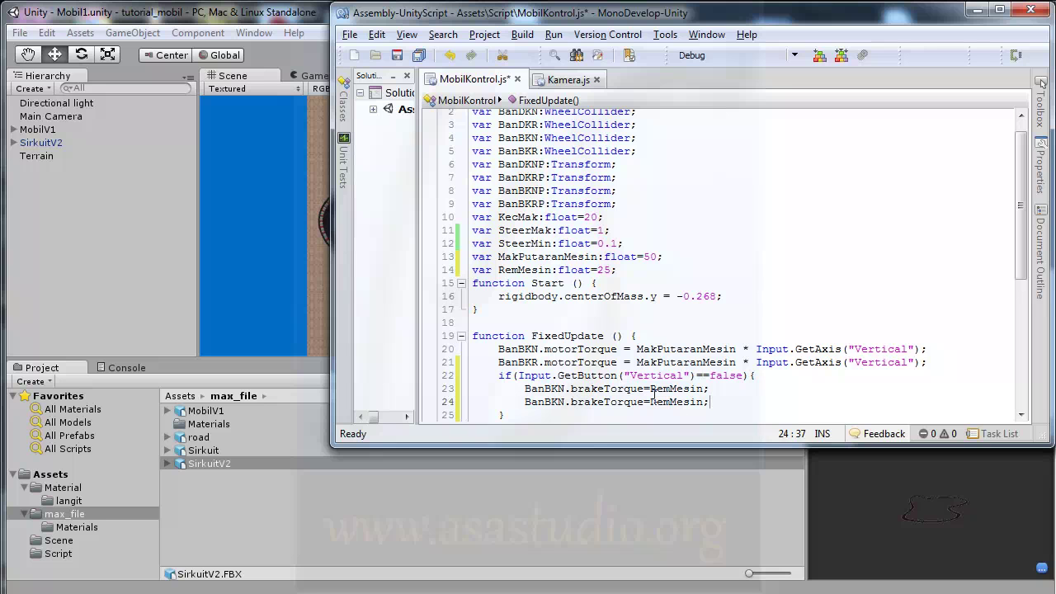
click(397, 54)
Test-drive the car in Unity play mode, then stop play mode
click(303, 17)
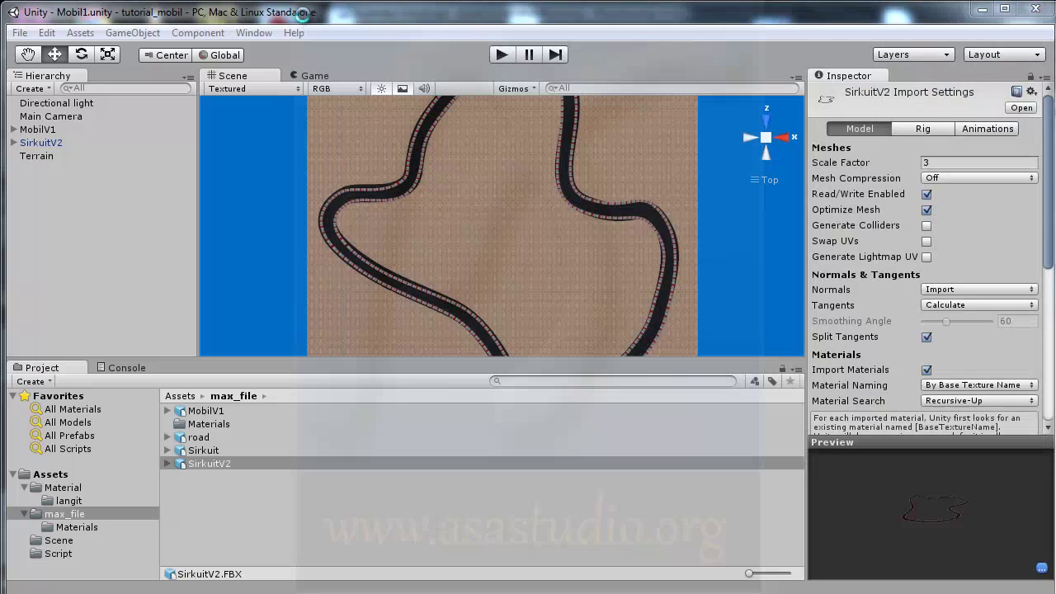
click(505, 53)
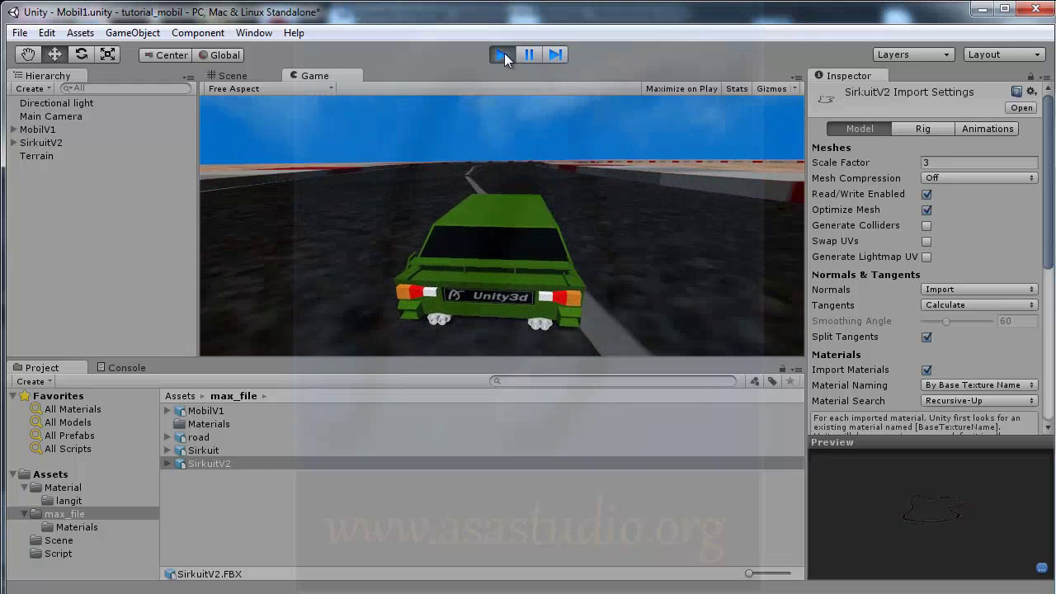
click(504, 52)
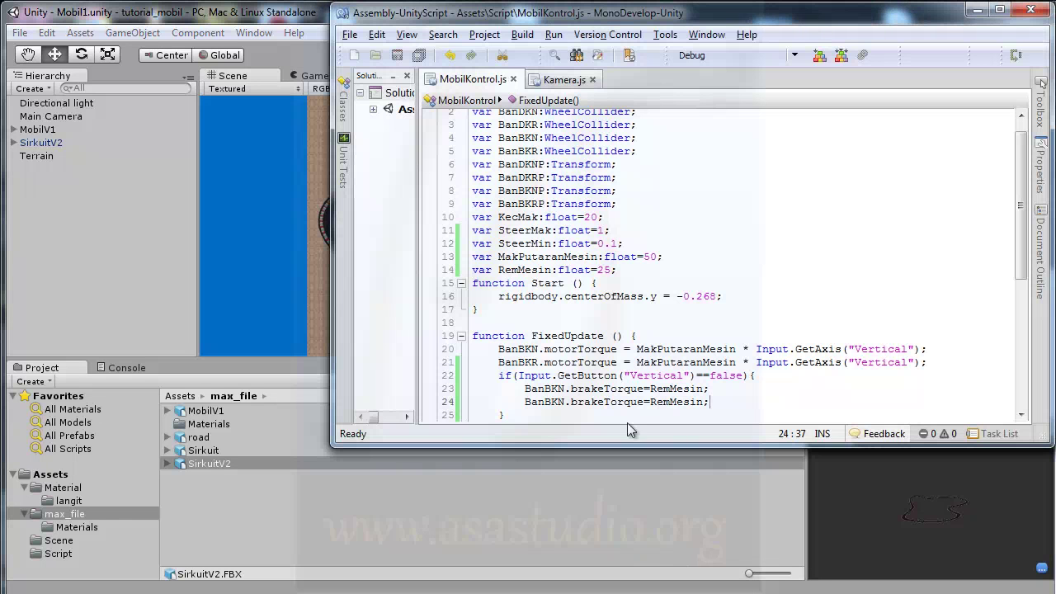
Add an else{} block after the if block's closing brace
scroll(702, 281, down, 3)
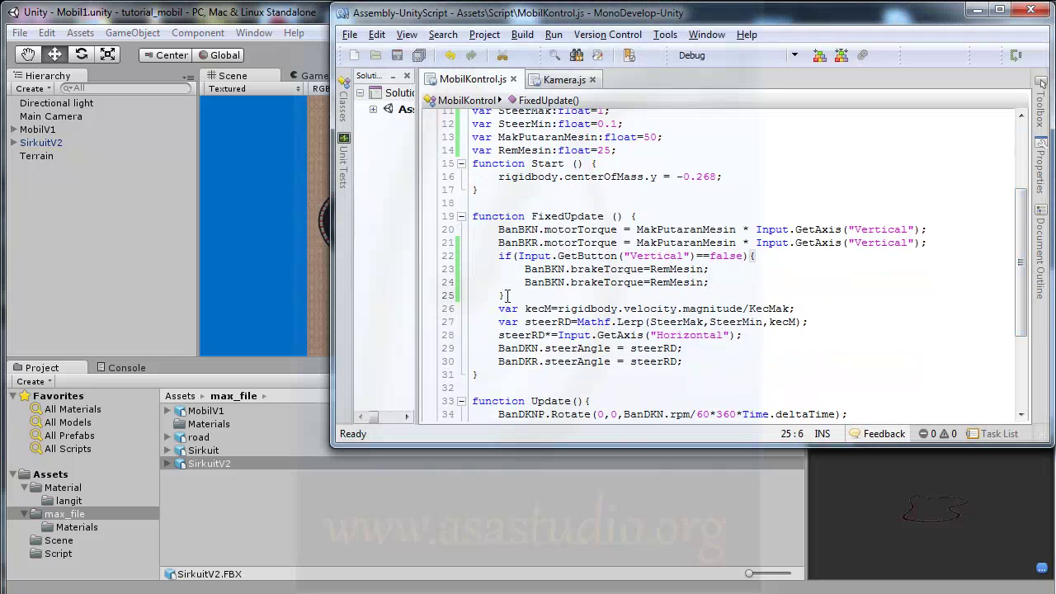
text(else)
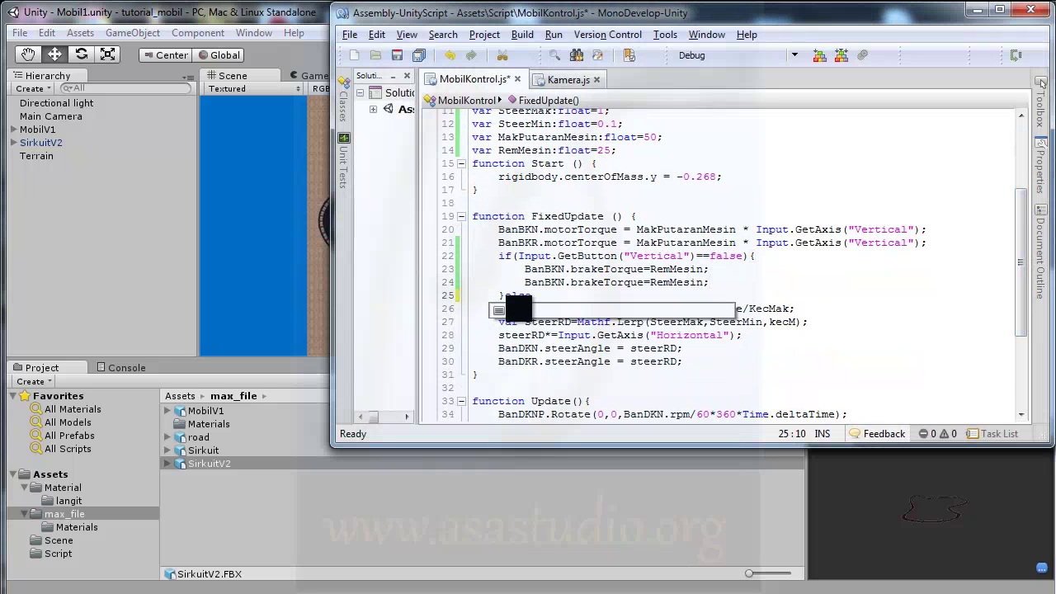
text({})
key(Return)
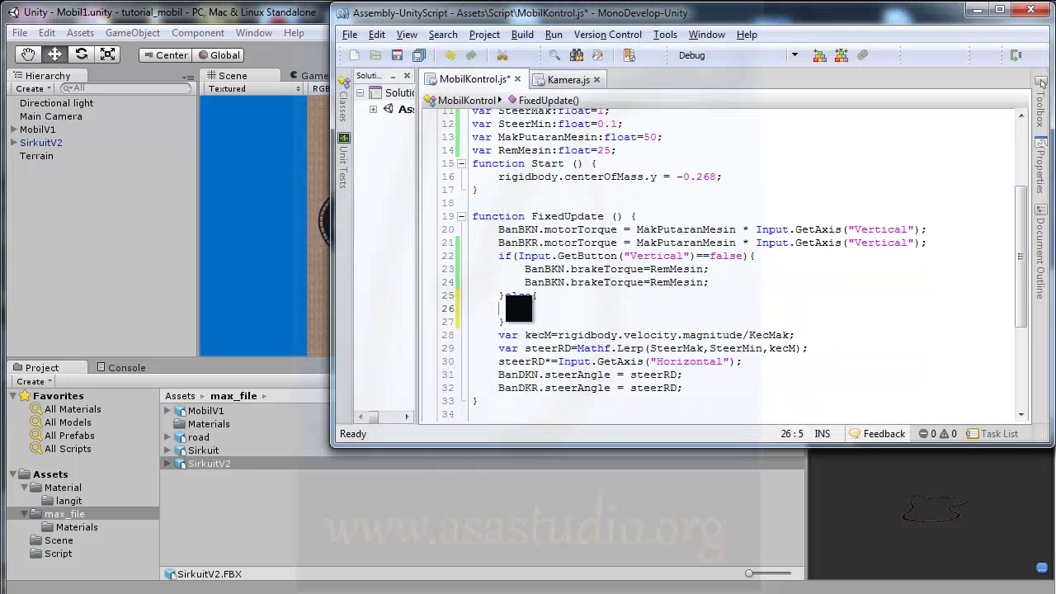
Copy the two brakeTorque lines into the else block, changing RemMesin to 0
drag(729, 282, 775, 259)
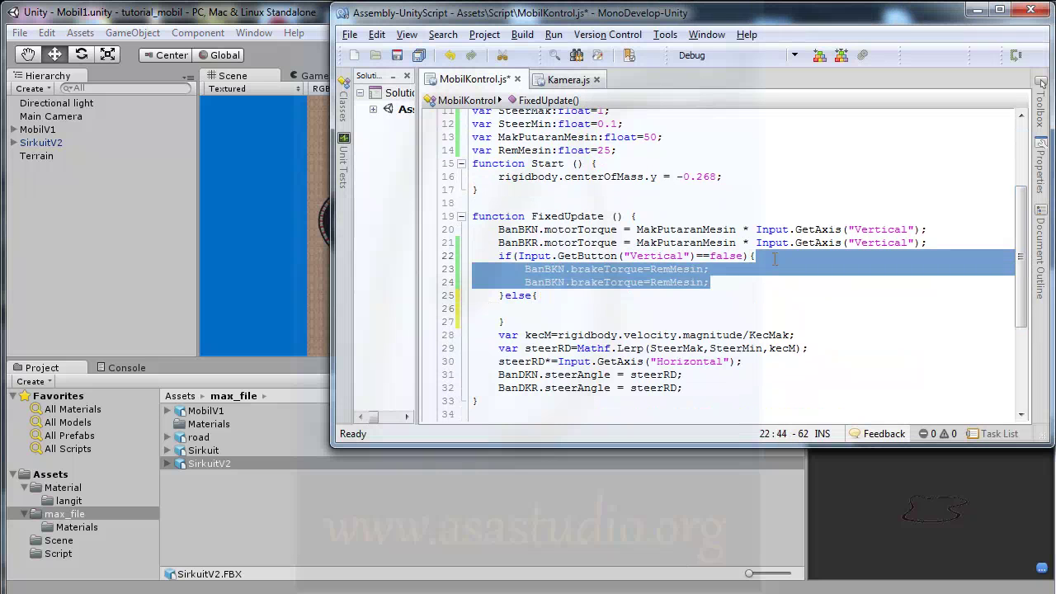
click(641, 296)
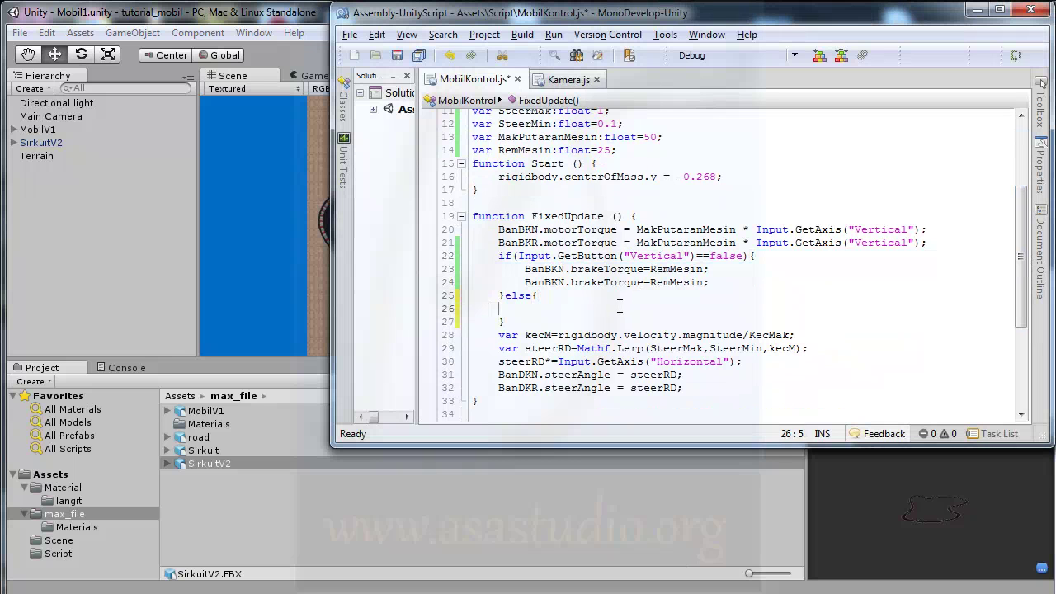
drag(619, 307, 624, 299)
text(BanBKN.brakeTorque=RemMesin; 		BanBKN.brakeTorque=RemMesin;)
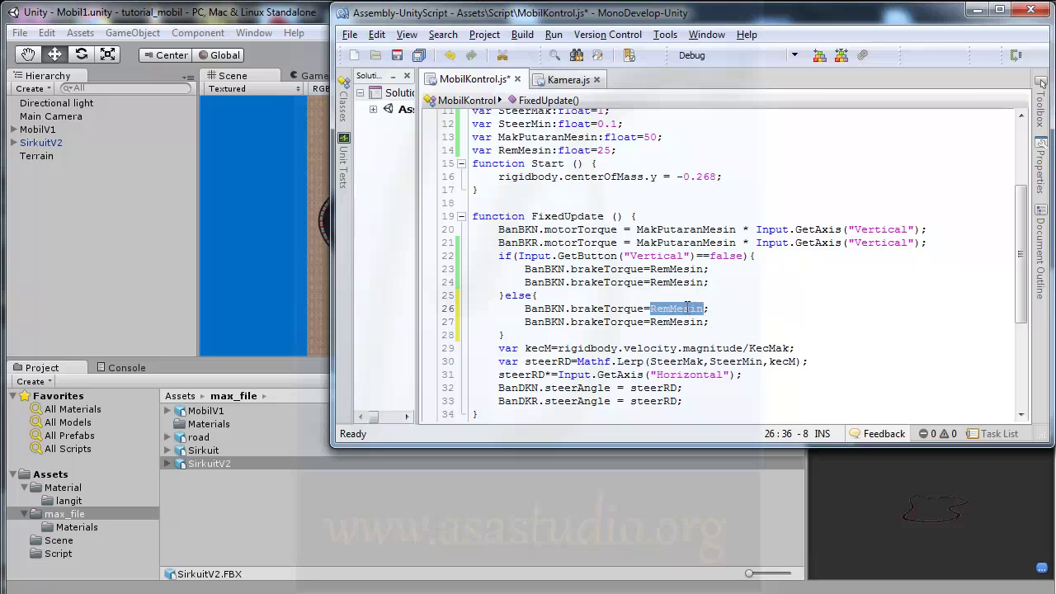
text(0)
double_click(676, 322)
Set the second else line's brakeTorque to 0, save, and test-drive the car in play mode
text(0)
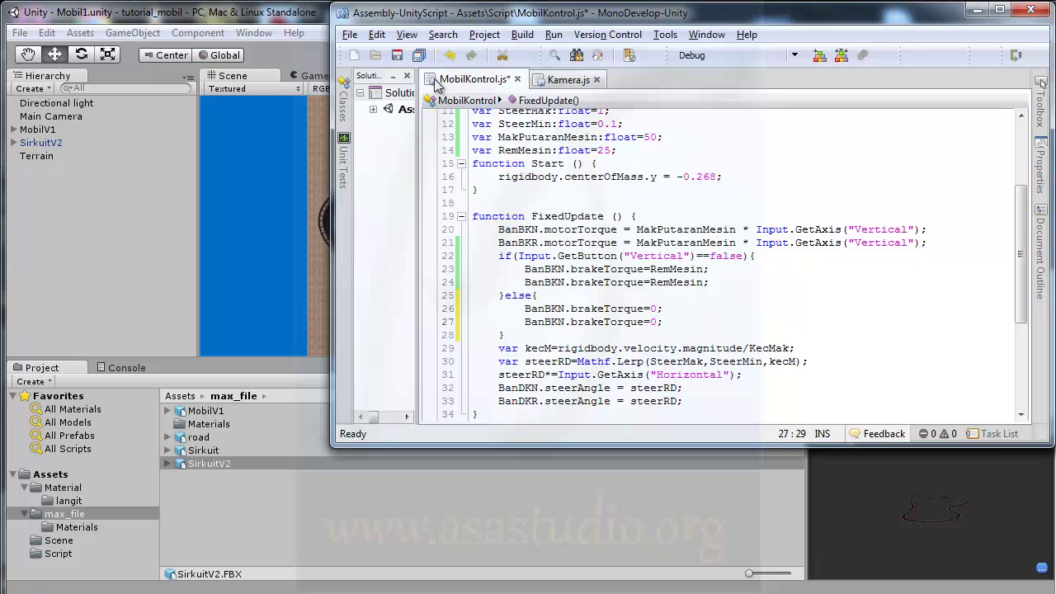
click(419, 62)
click(317, 23)
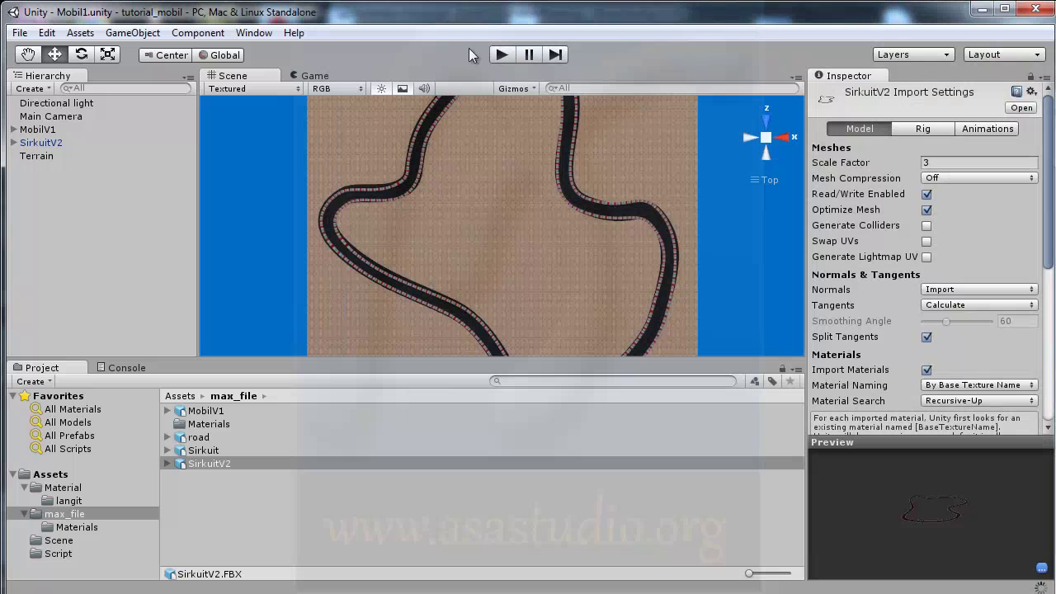
click(501, 55)
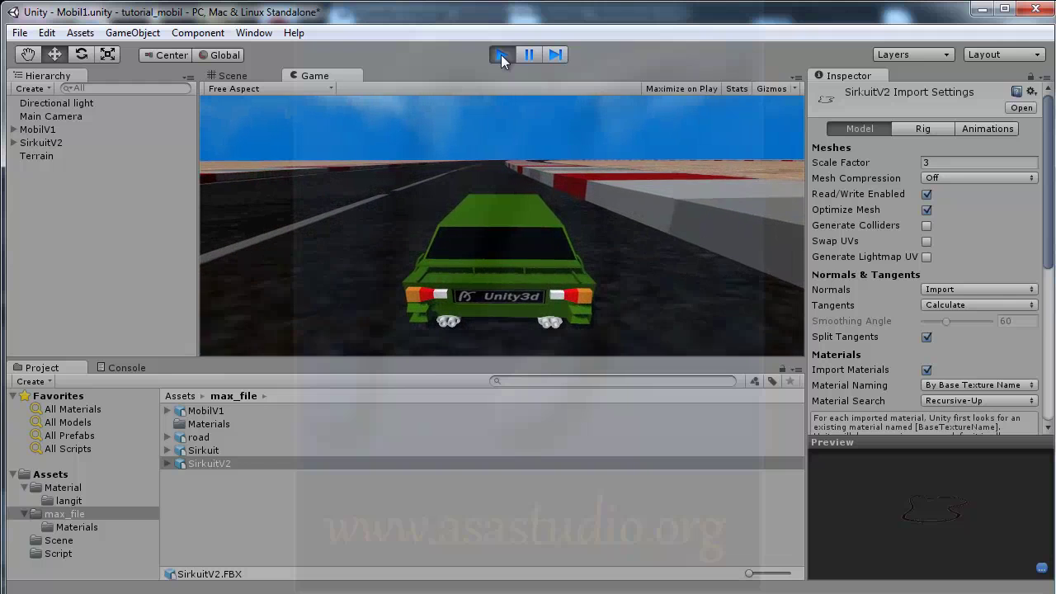
click(501, 54)
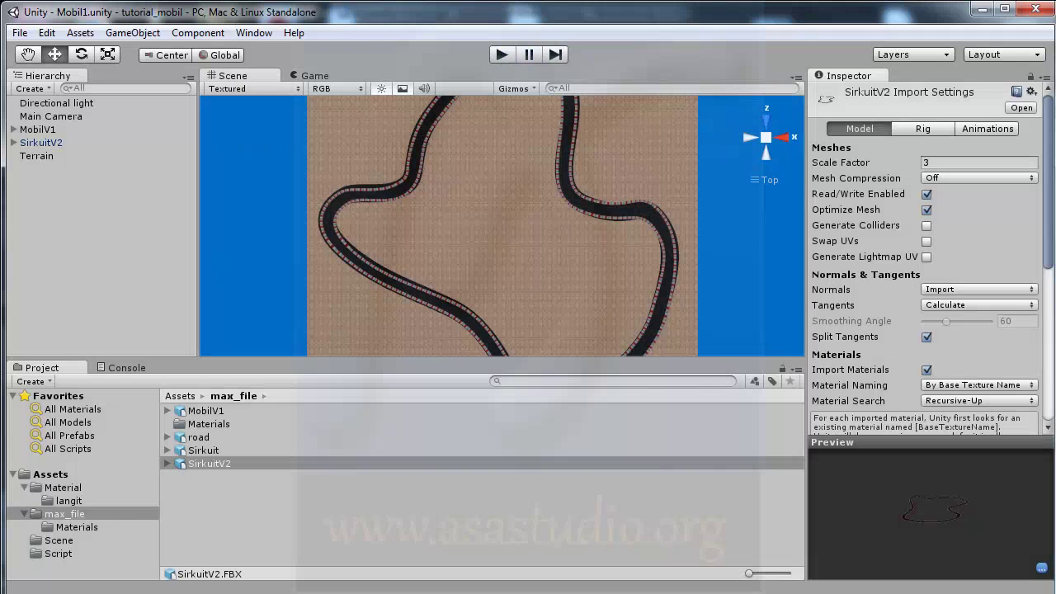
Change RemMesin from 25 to 45, save, and test the braking in Unity play mode
key(alt+Tab)
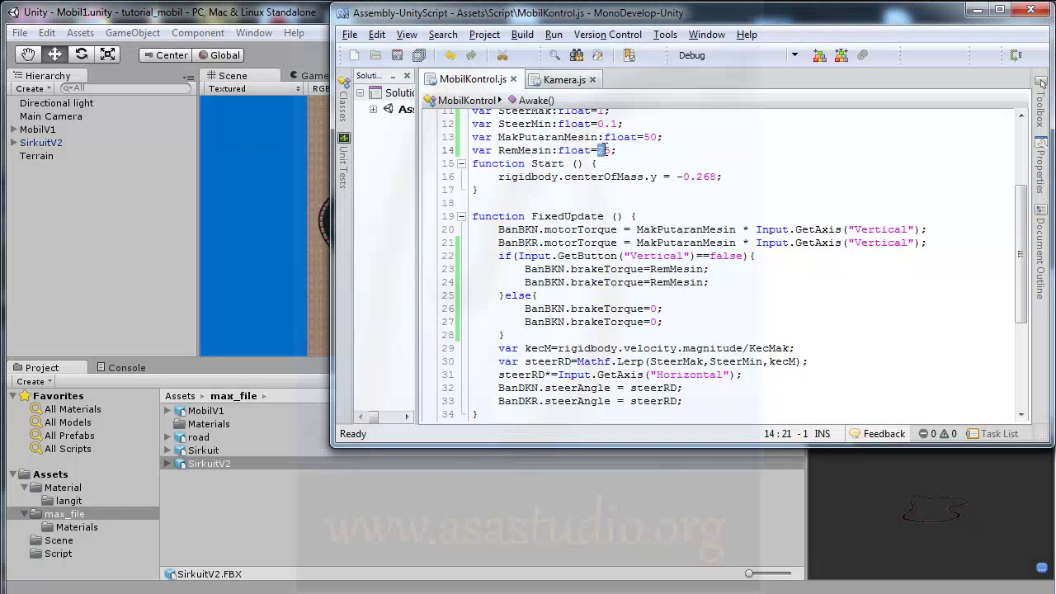
text(4)
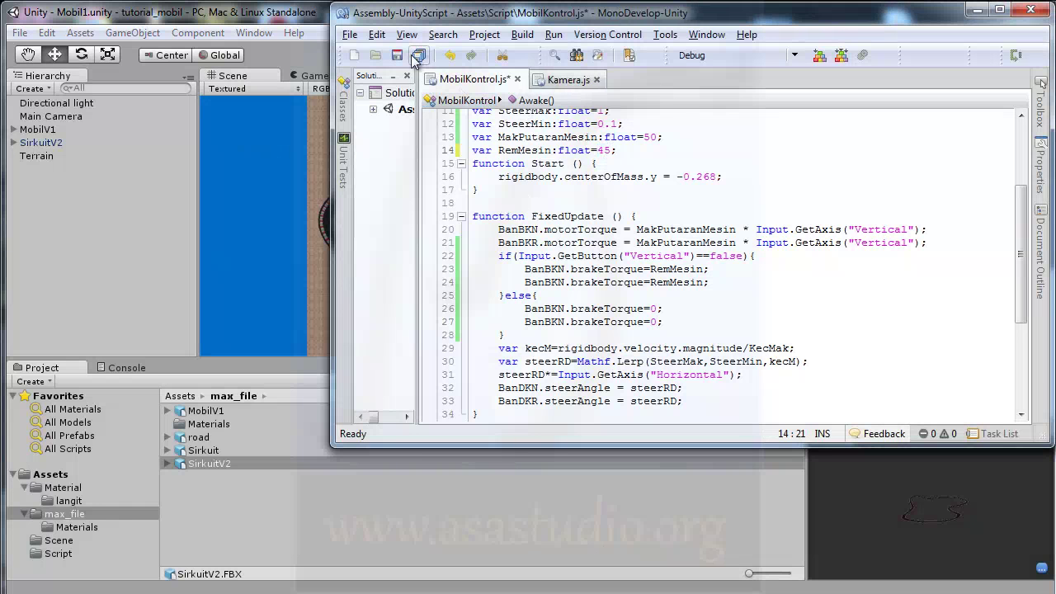
click(418, 55)
click(297, 14)
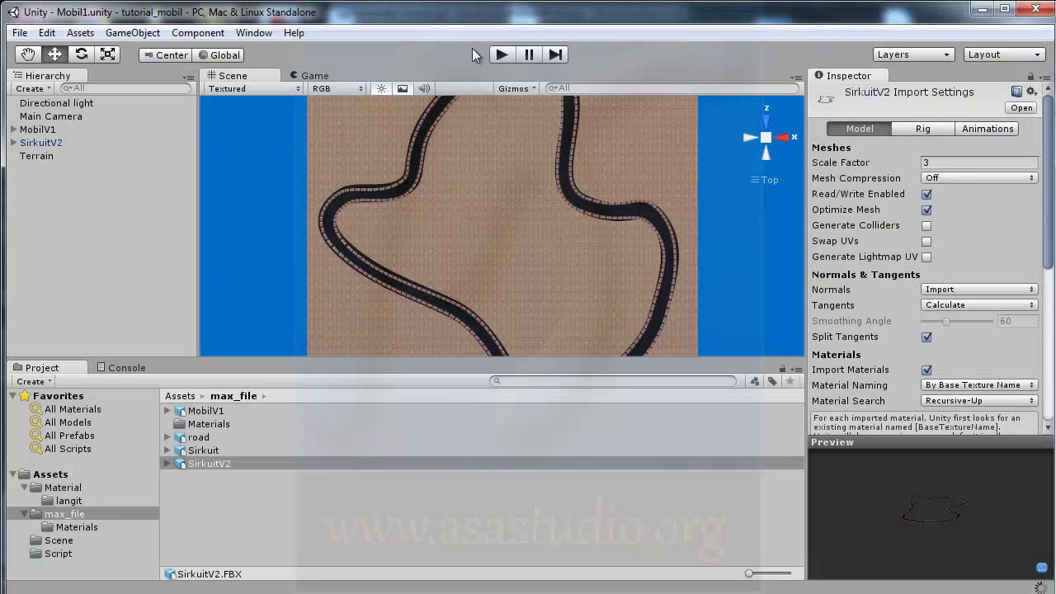
click(508, 53)
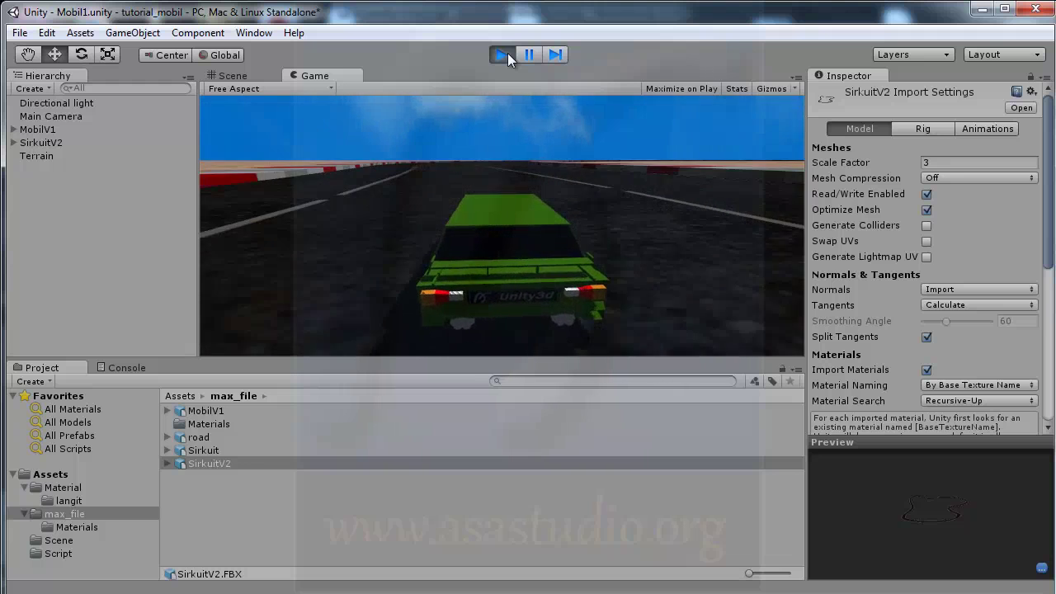
click(507, 52)
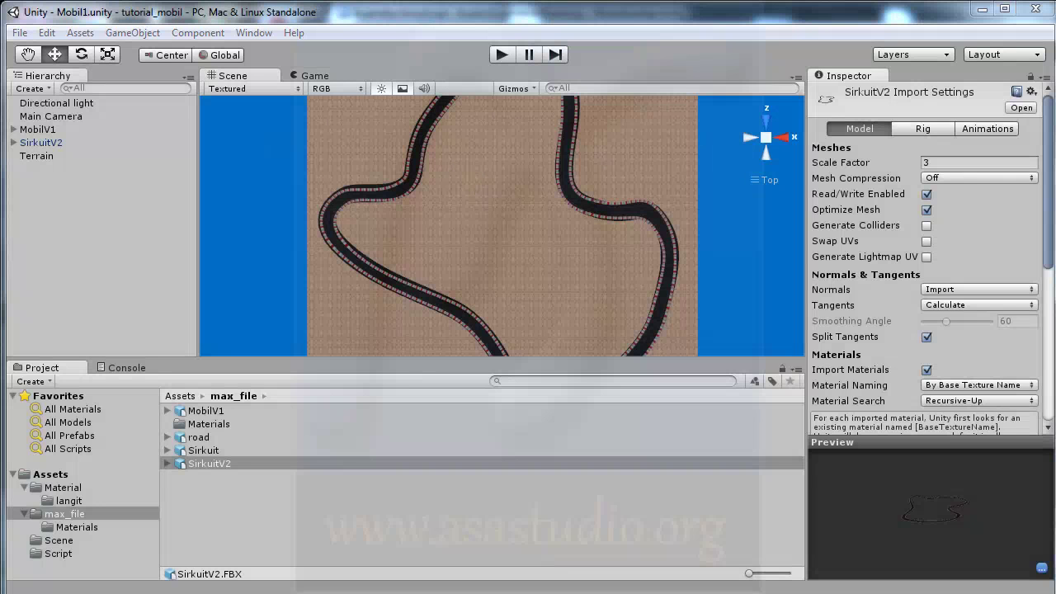
key(alt+Tab)
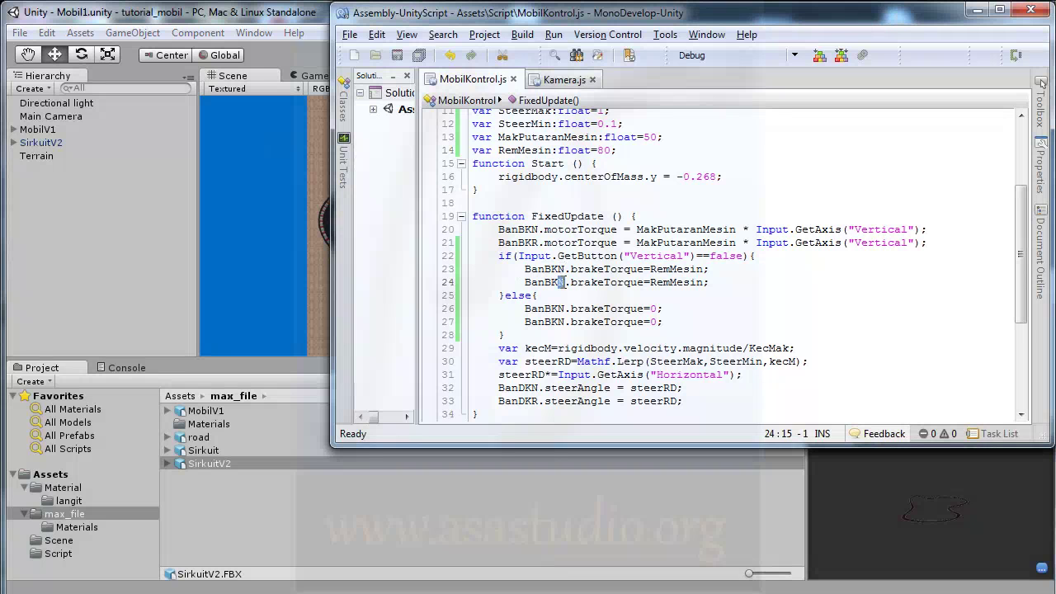
Change the second brake line in each branch to BanBKR, save, and test-drive in play mode
text(R)
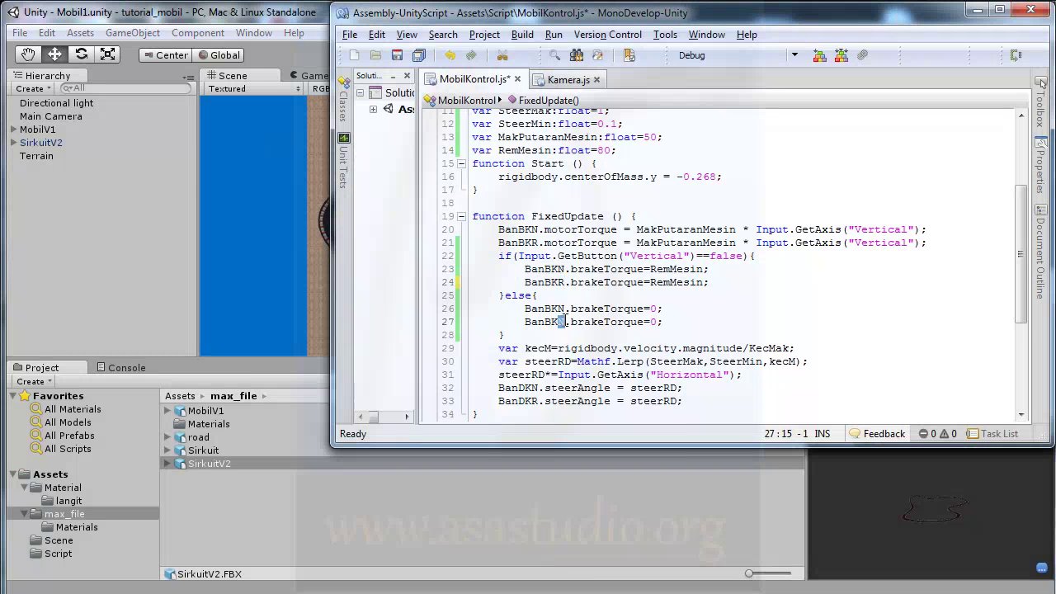
text(R)
click(424, 57)
click(322, 19)
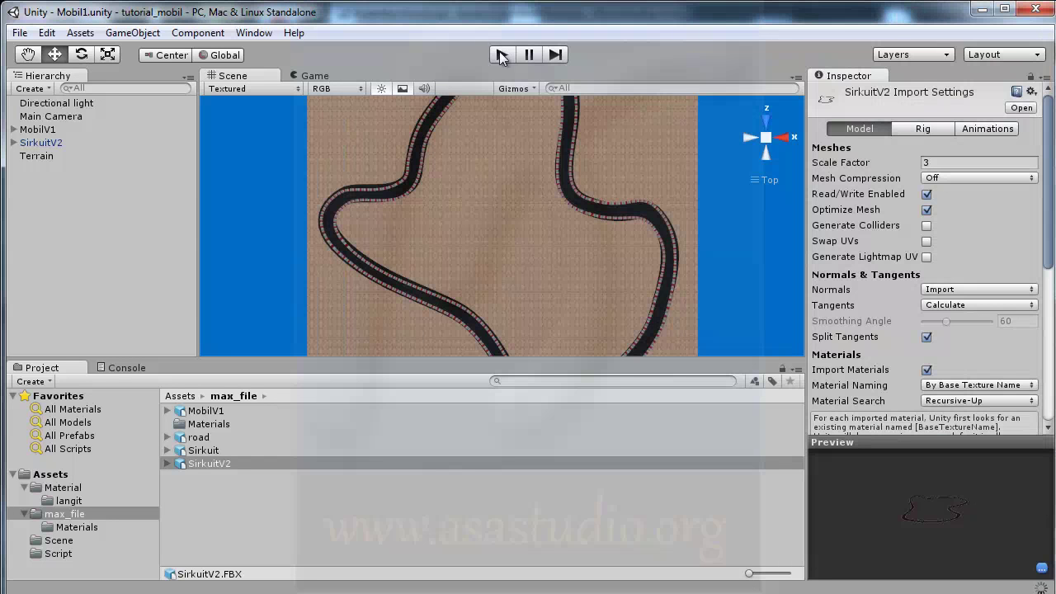
click(500, 54)
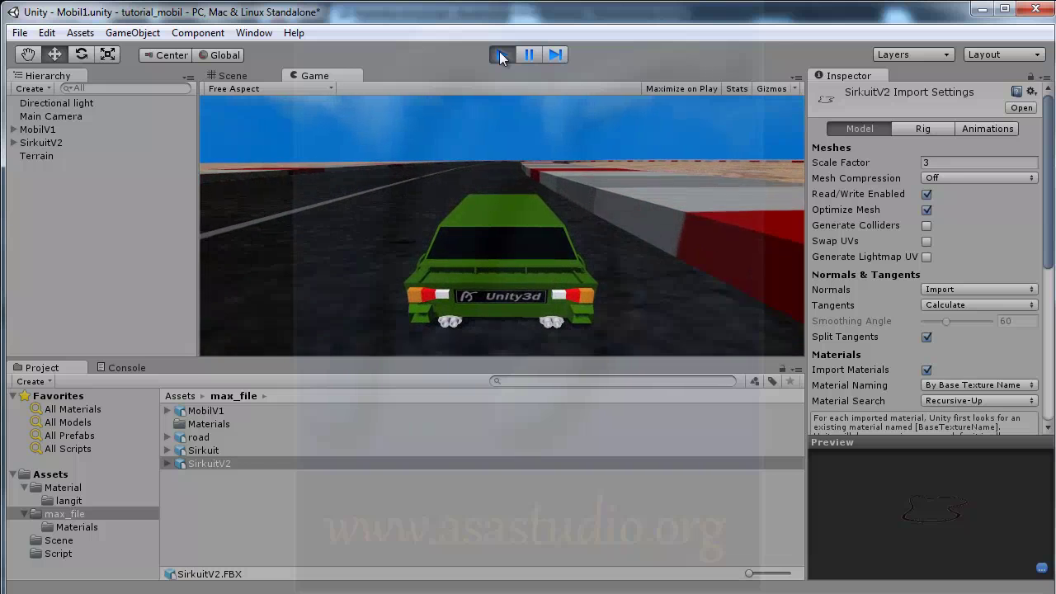
click(501, 55)
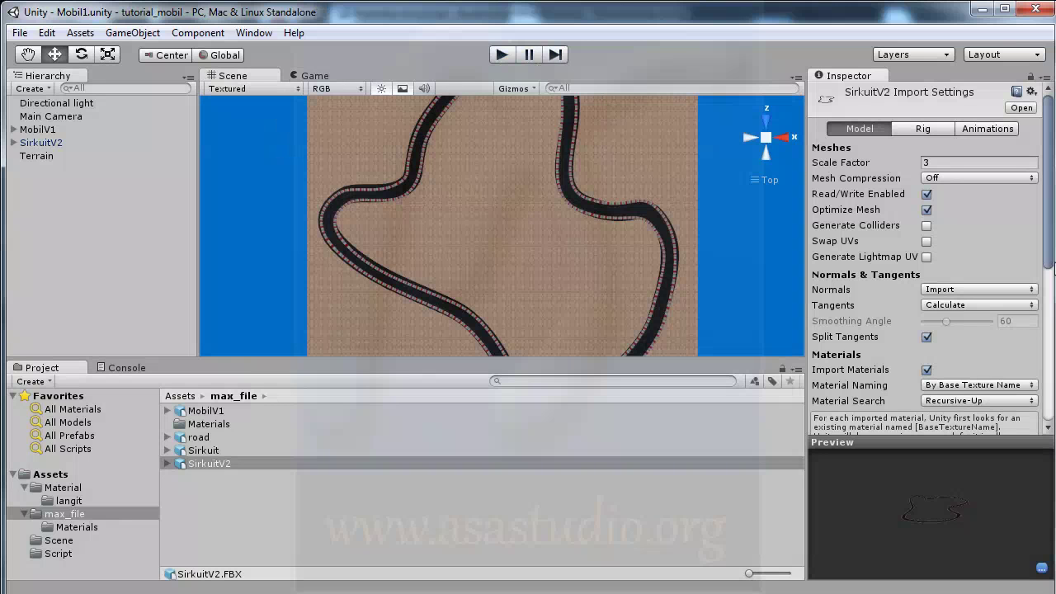
Set MobilV1's Rigidbody Interpolate to None, then test-drive the car in play mode
click(57, 131)
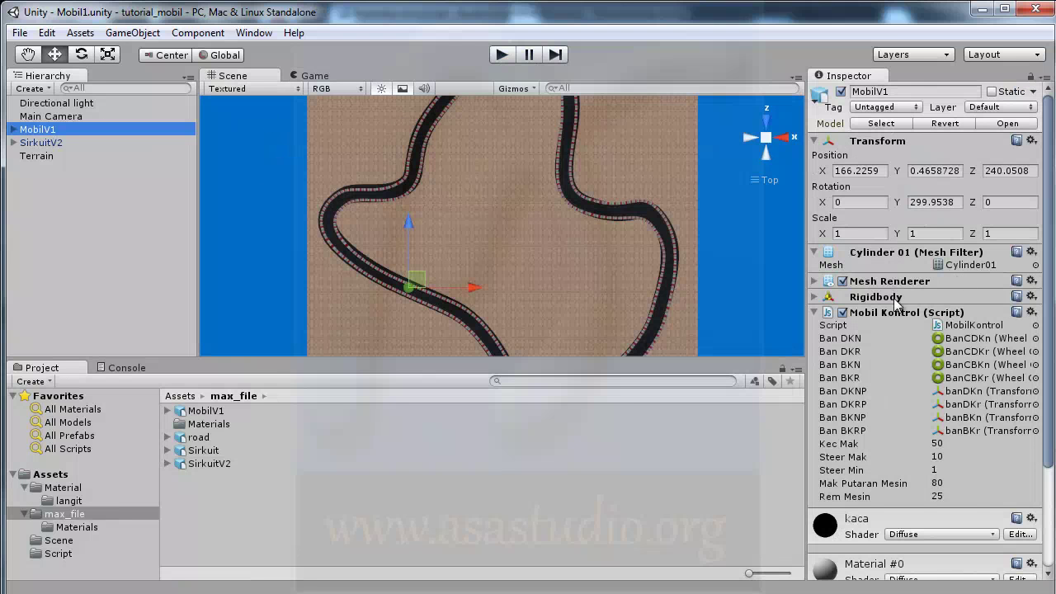
click(897, 298)
click(988, 391)
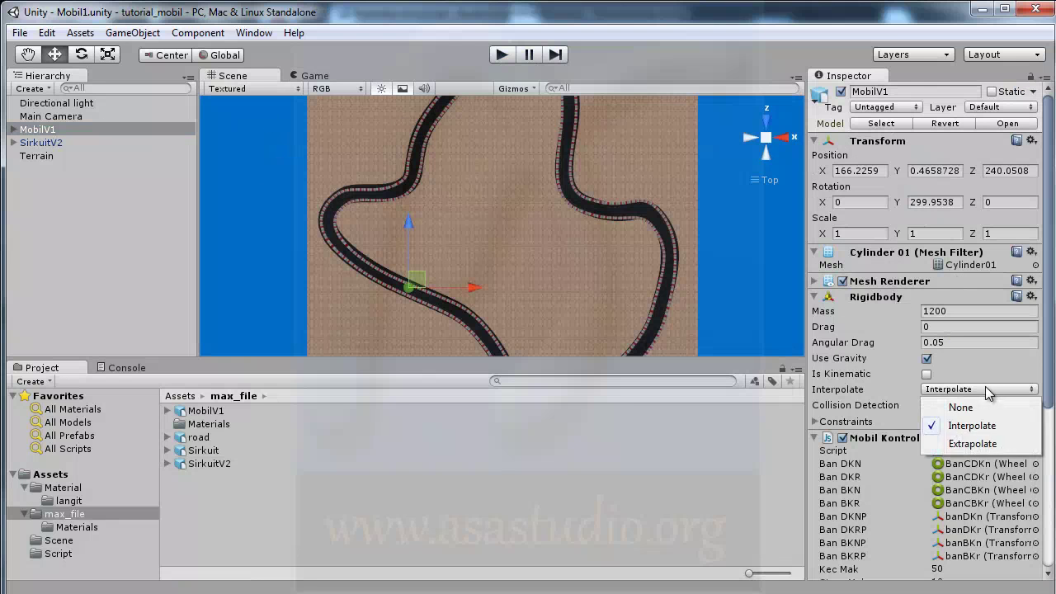
click(985, 405)
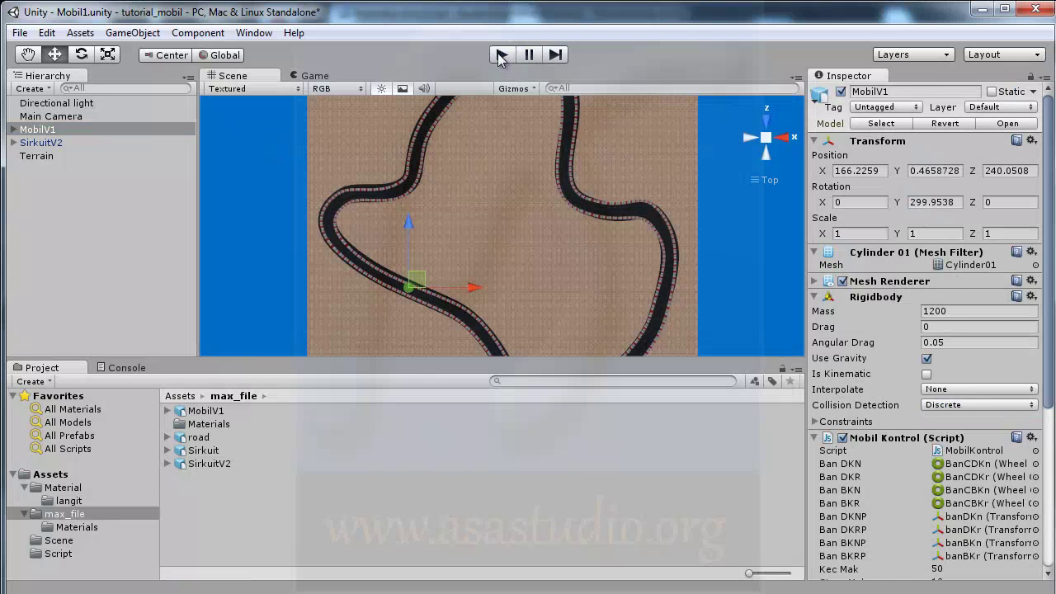
click(501, 56)
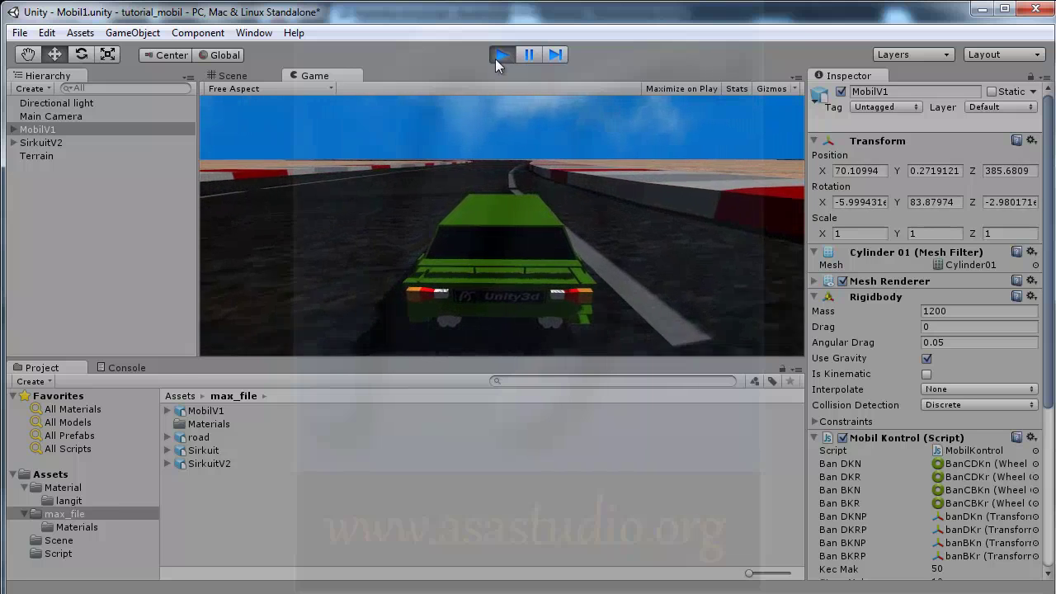
click(495, 58)
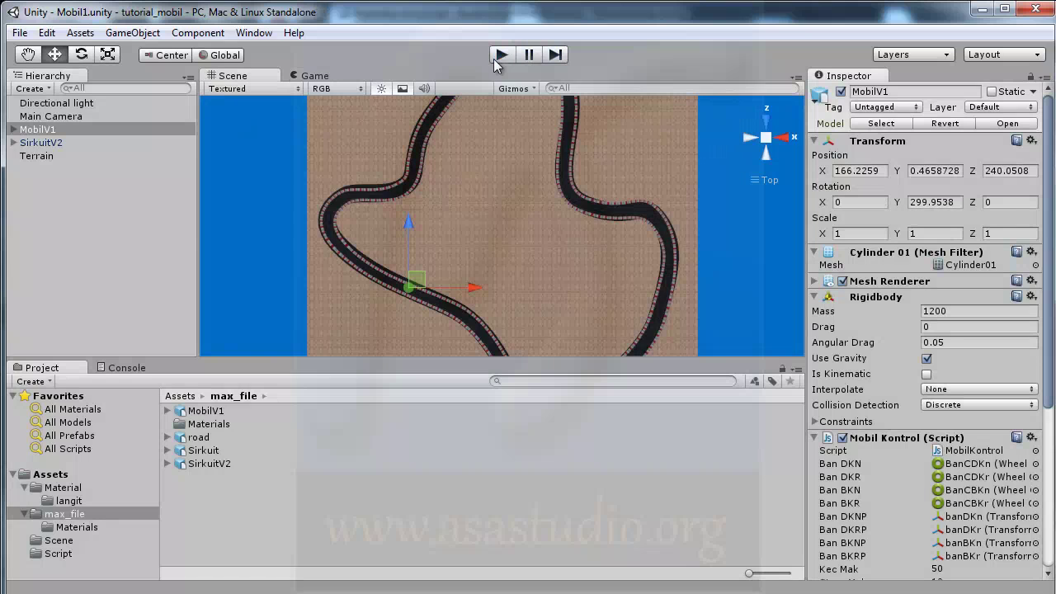